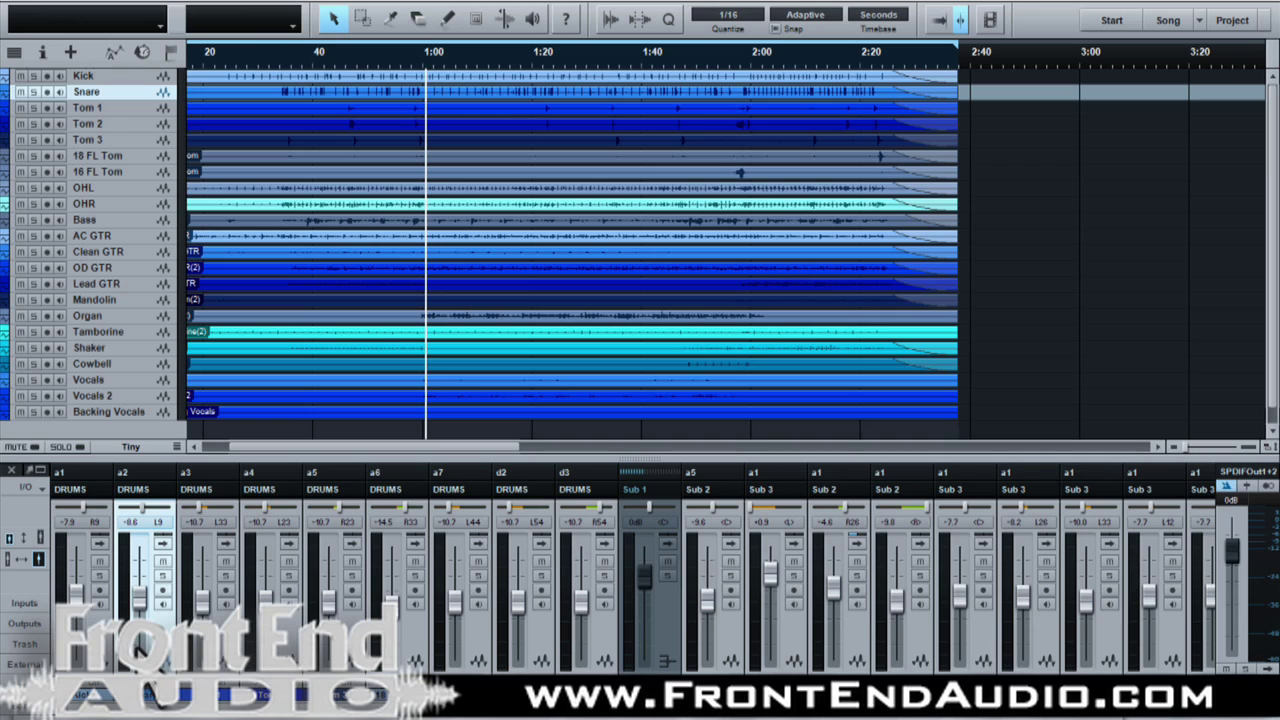
Select all nine drum tracks, from Kick through OHR
{"action": "left_click", "coordinate": [85, 645]}
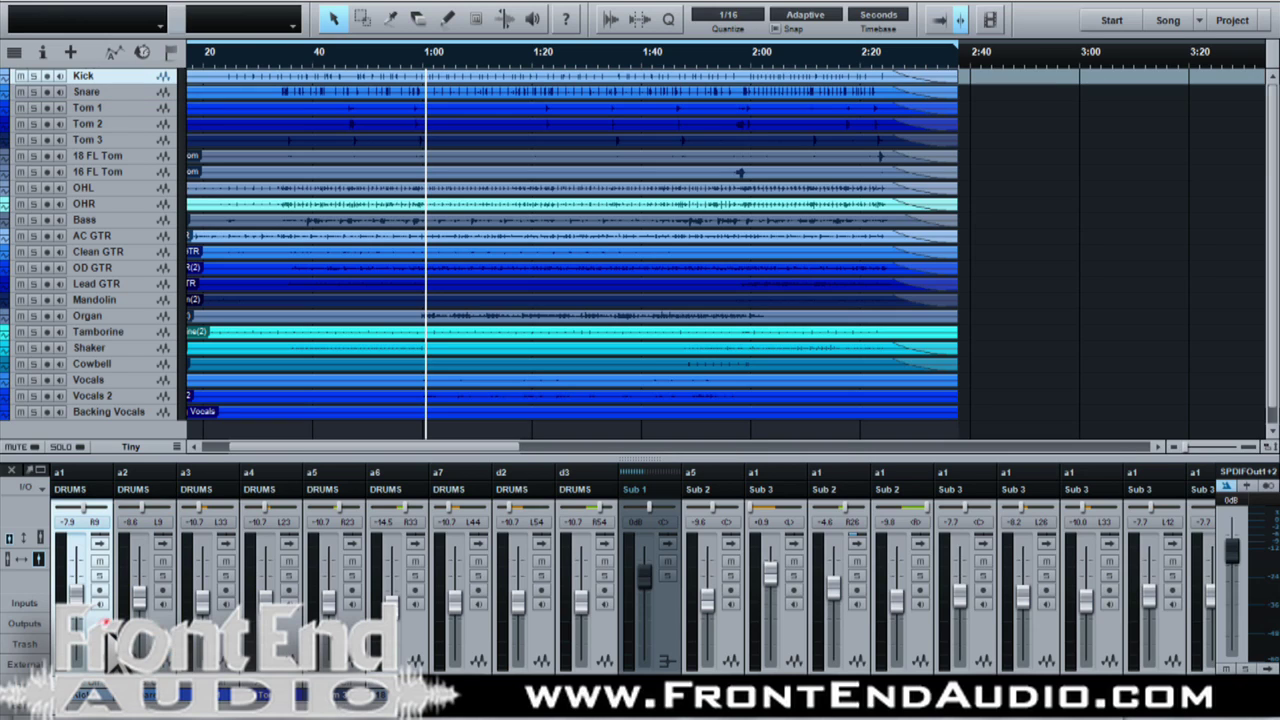
{"action": "left_click", "coordinate": [605, 640], "text": "shift"}
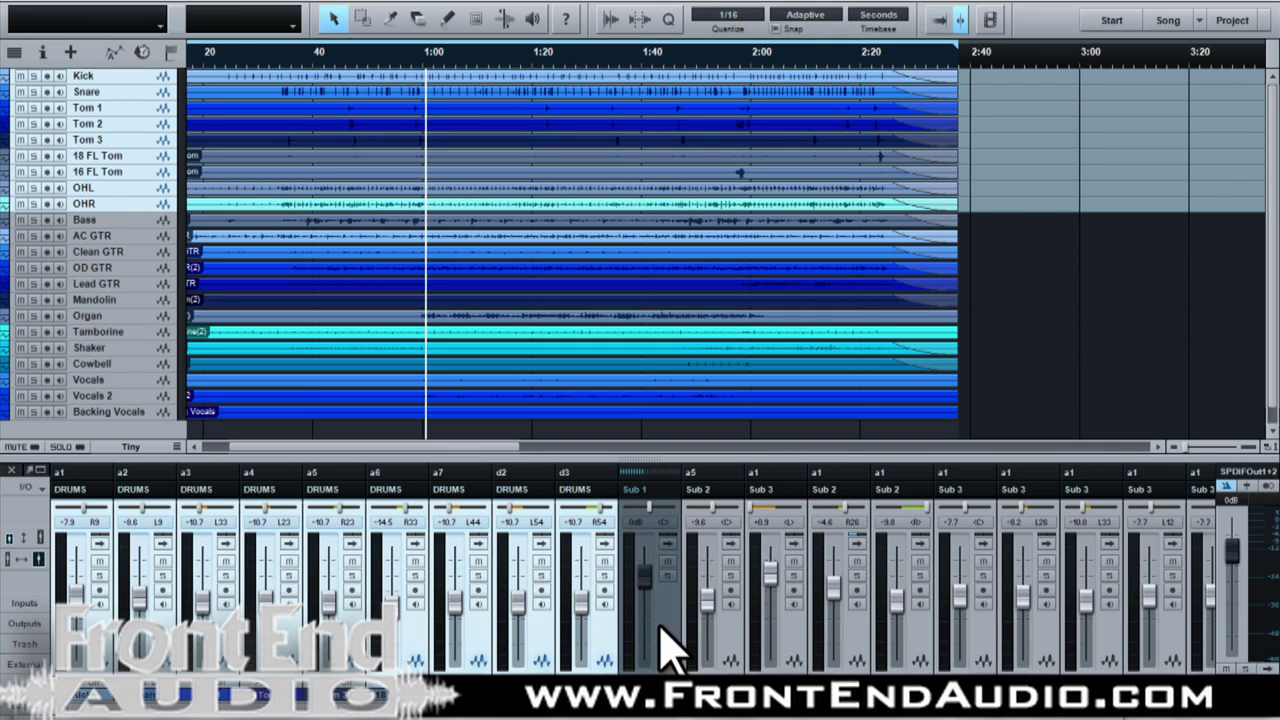
Remove the old DRUMS bus channel, moving it to the Trash Bin
{"action": "right_click", "coordinate": [660, 645]}
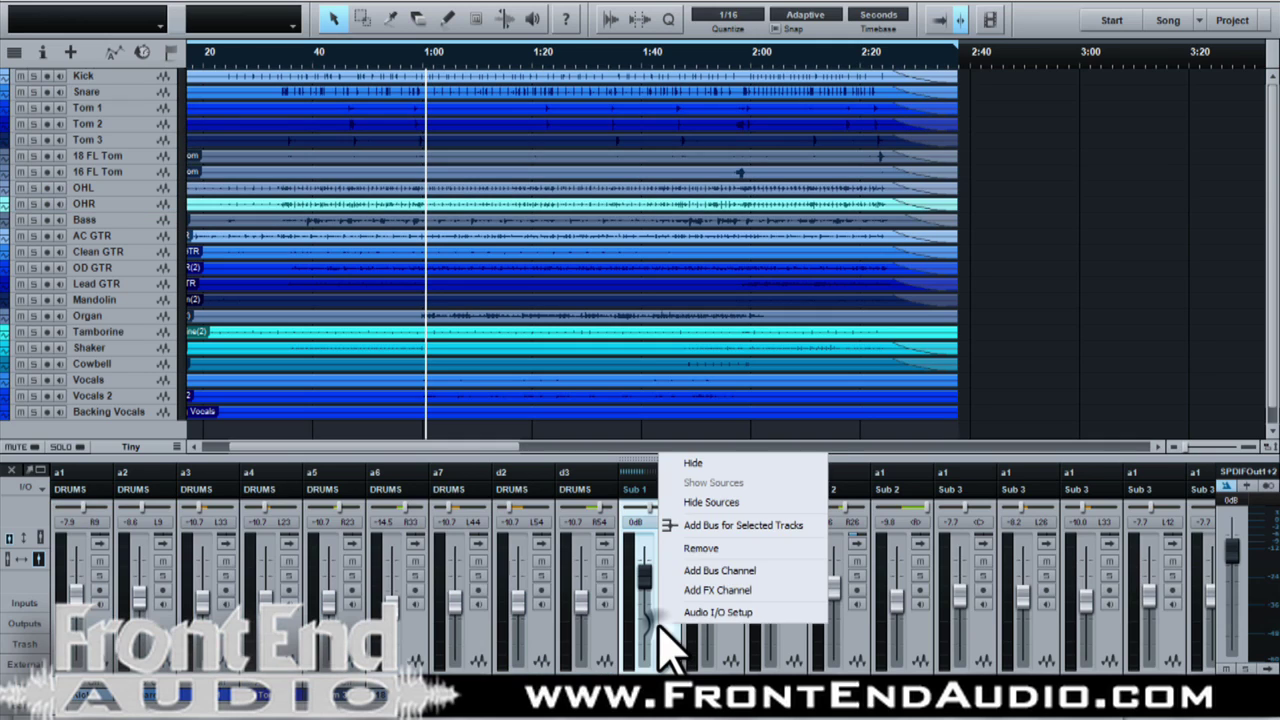
{"action": "left_click", "coordinate": [697, 548]}
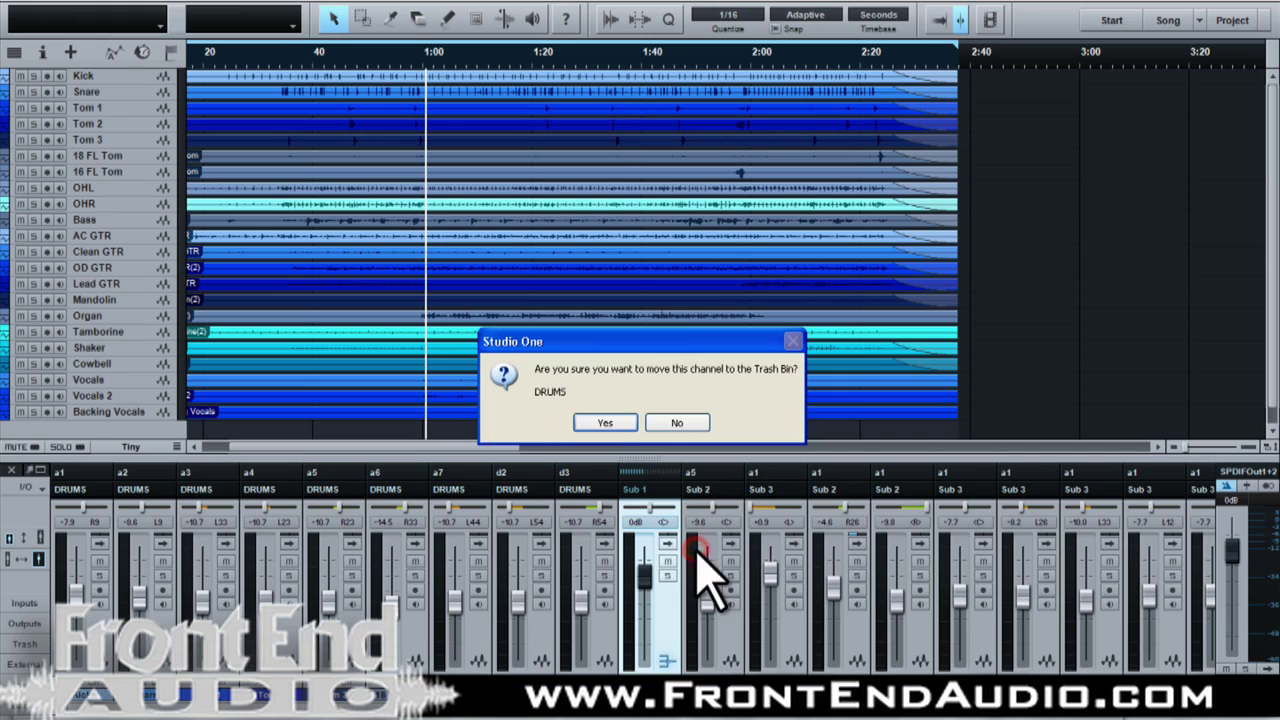
{"action": "left_click", "coordinate": [606, 423]}
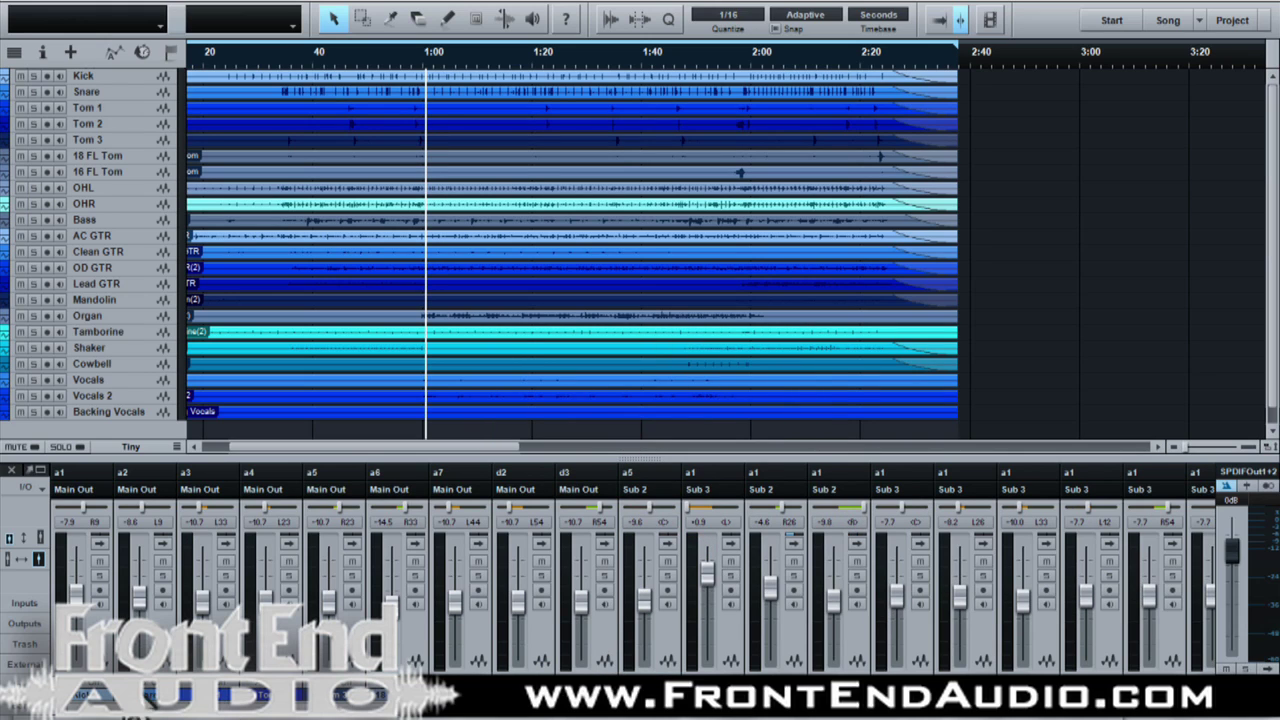
Check the list of trashed channels, then select the OHR channel
{"action": "left_click", "coordinate": [25, 644]}
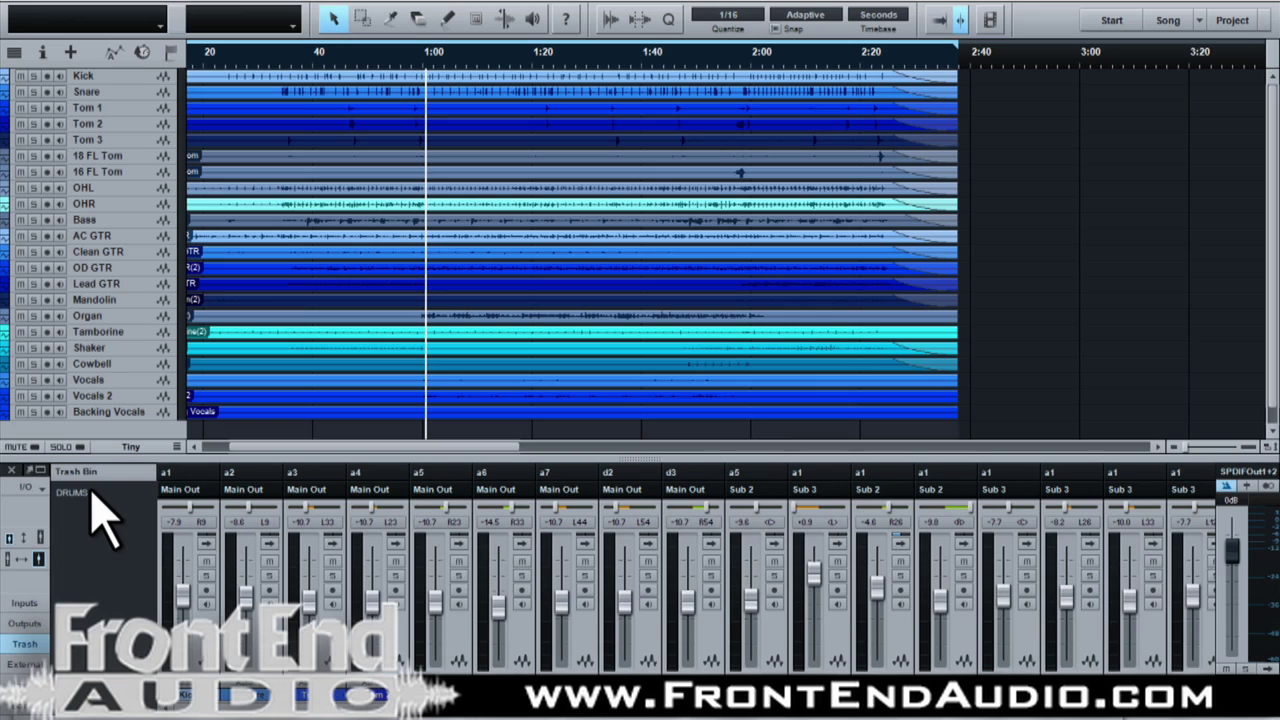
{"action": "left_click", "coordinate": [28, 643]}
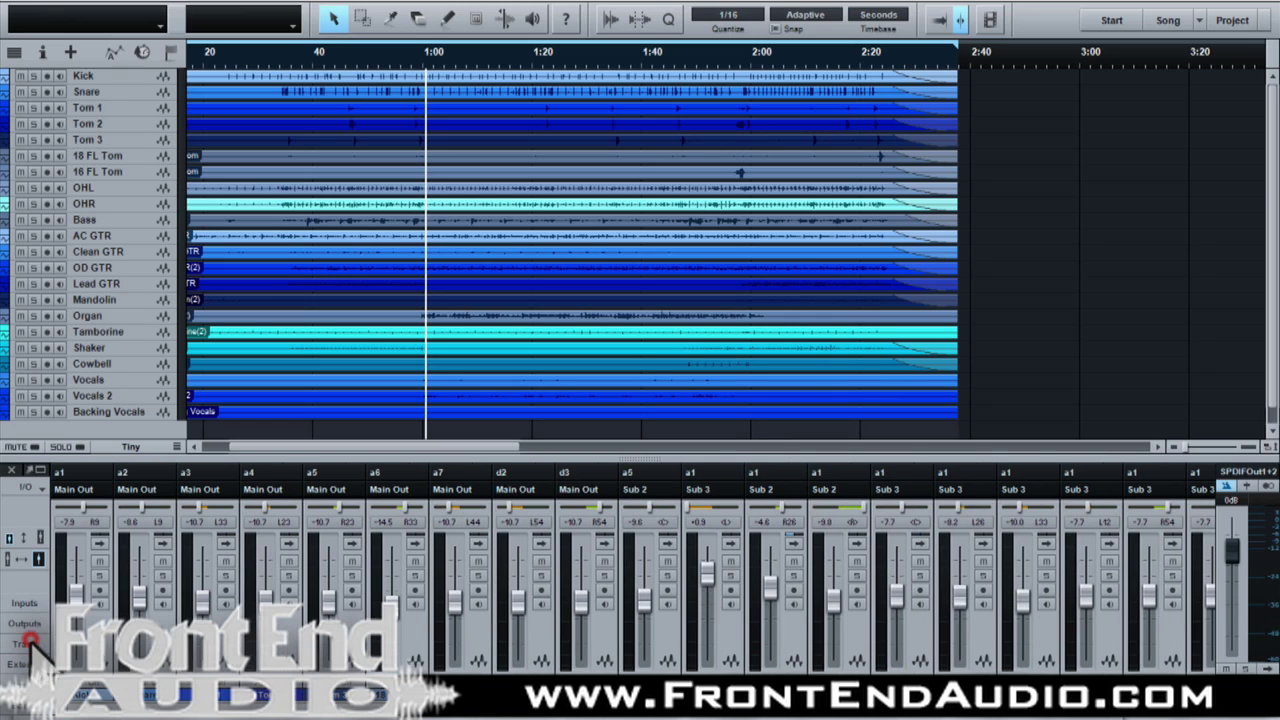
{"action": "left_click", "coordinate": [608, 640]}
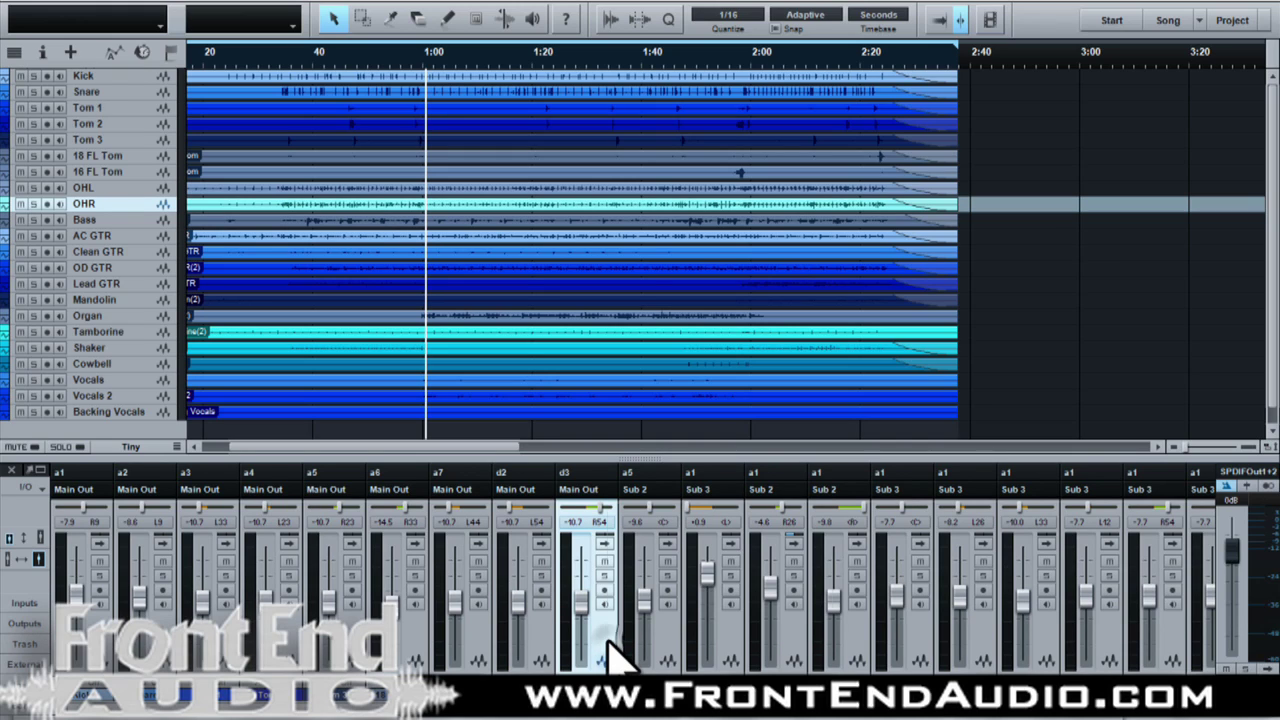
Add a new bus channel after d3 and reselect the drum channels Kick through OHR
{"action": "right_click", "coordinate": [612, 655]}
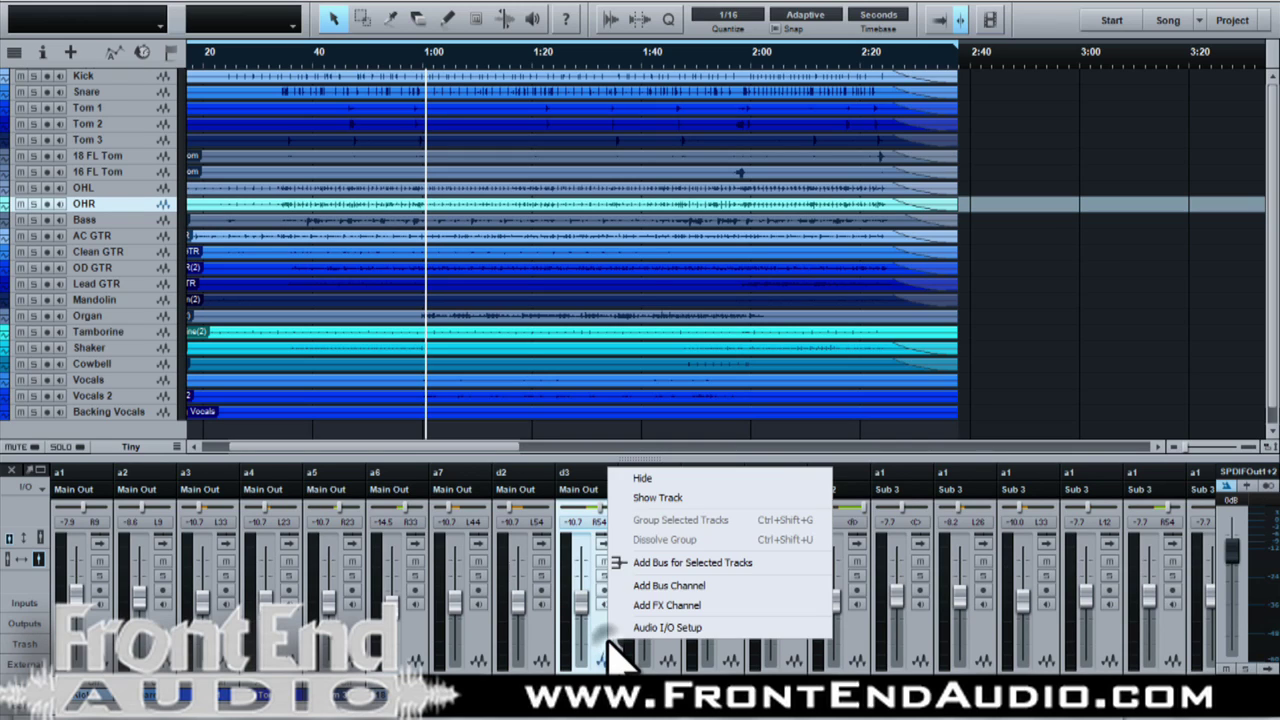
{"action": "left_click", "coordinate": [668, 586]}
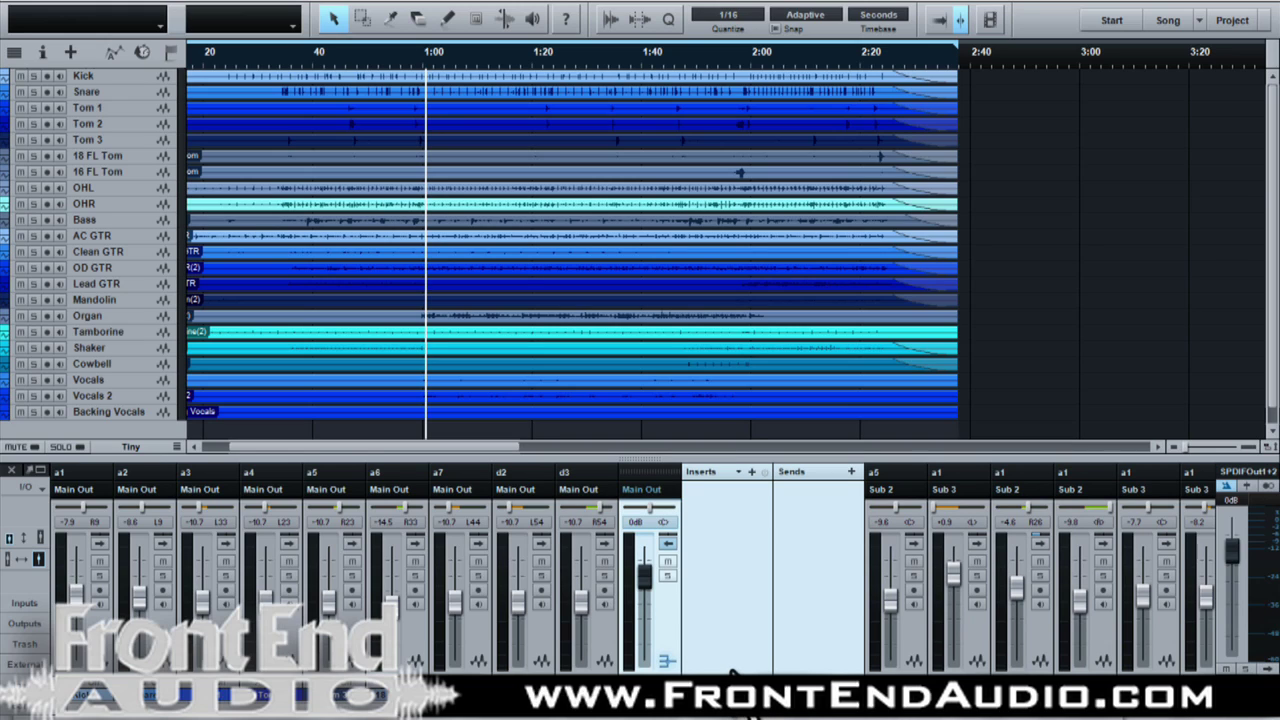
{"action": "left_click", "coordinate": [596, 636]}
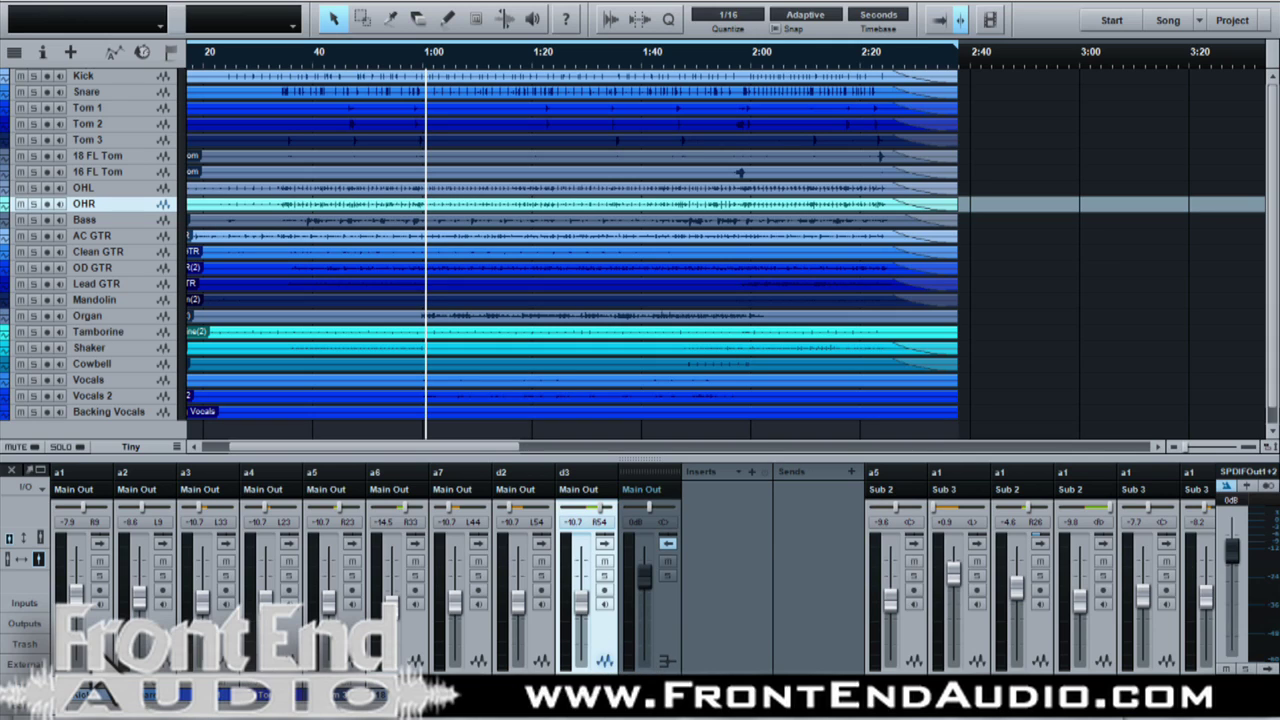
{"action": "left_click", "coordinate": [75, 630], "text": "shift"}
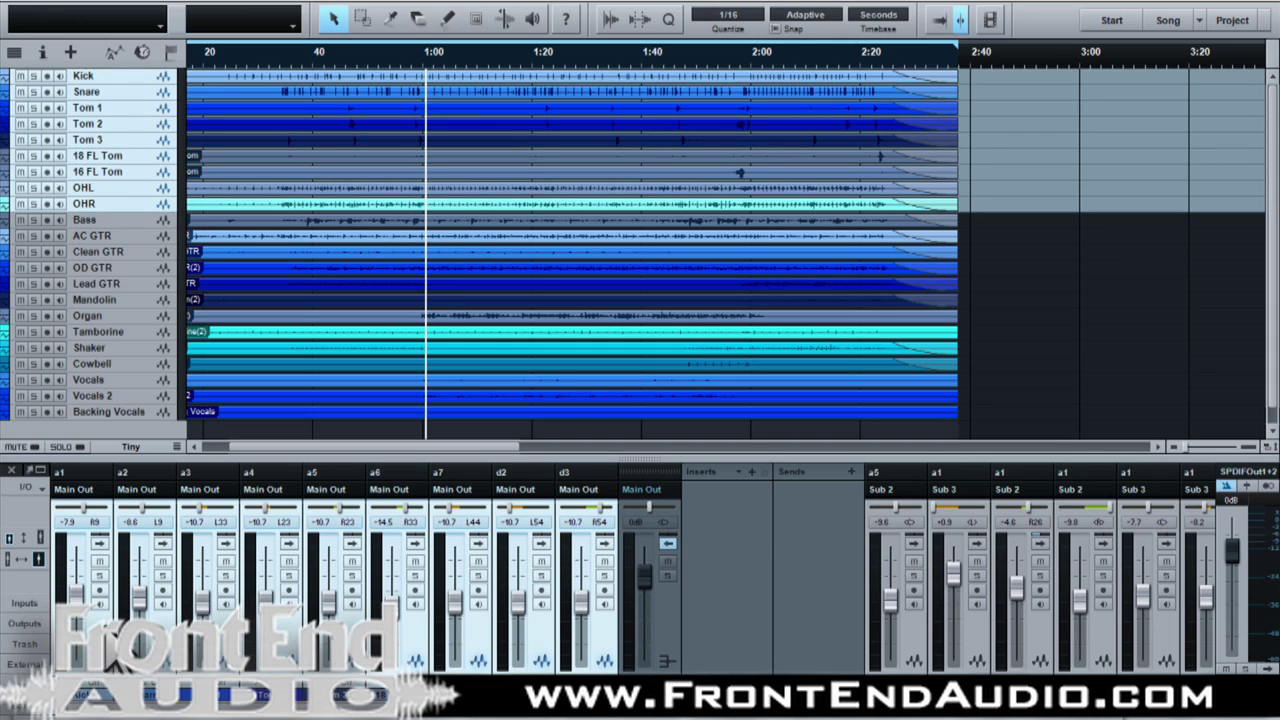
{"action": "left_click", "coordinate": [78, 490]}
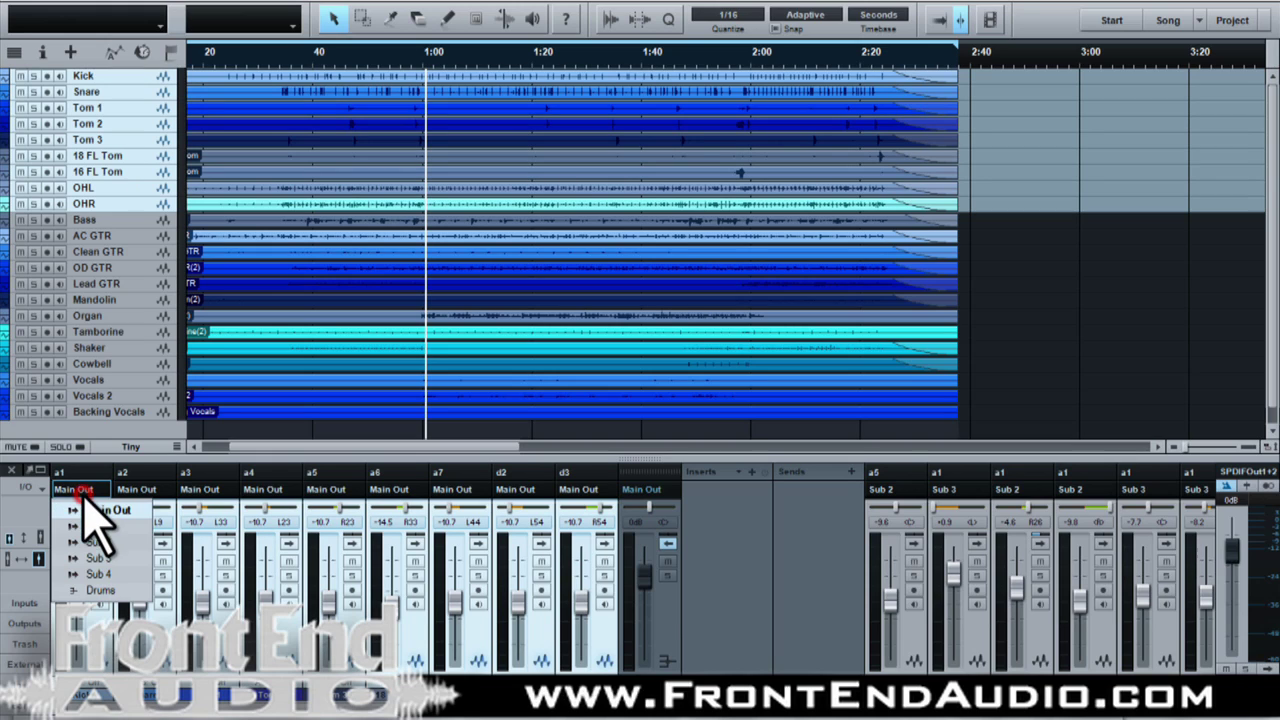
Route the selected drum channels to the Drums bus and set the bus output to Sub 1
{"action": "left_click", "coordinate": [100, 591]}
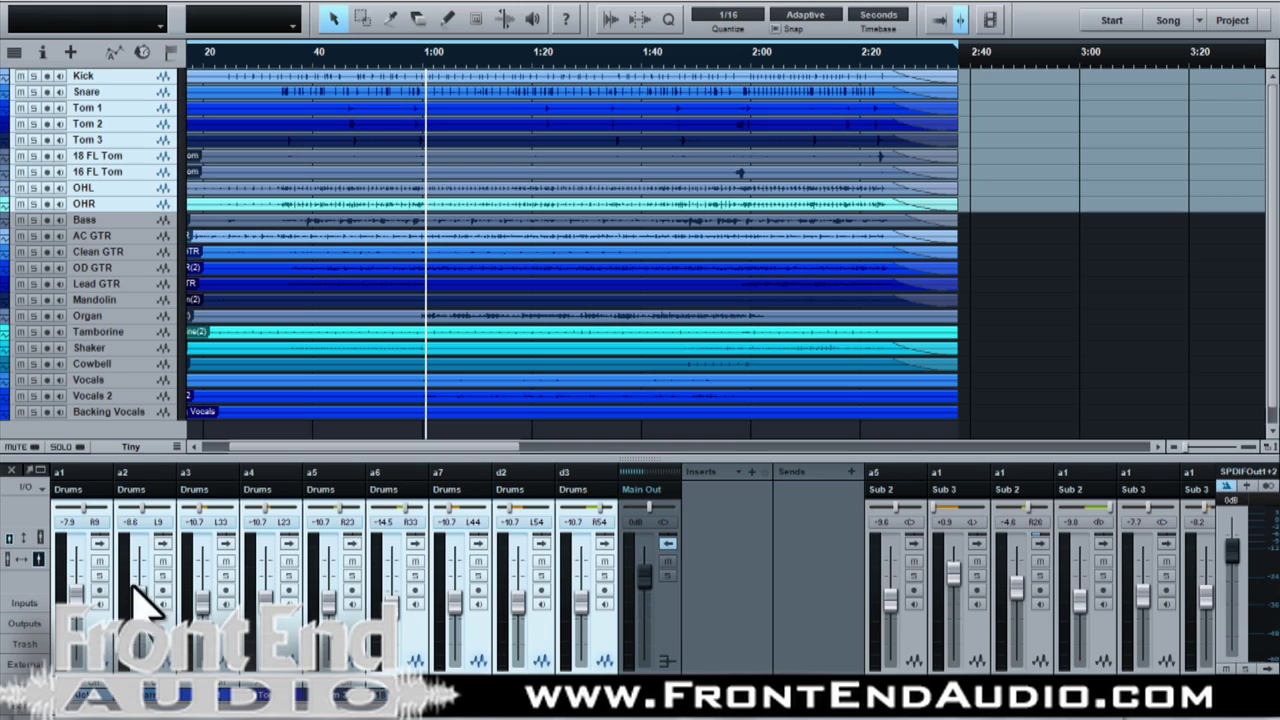
{"action": "left_click", "coordinate": [661, 498]}
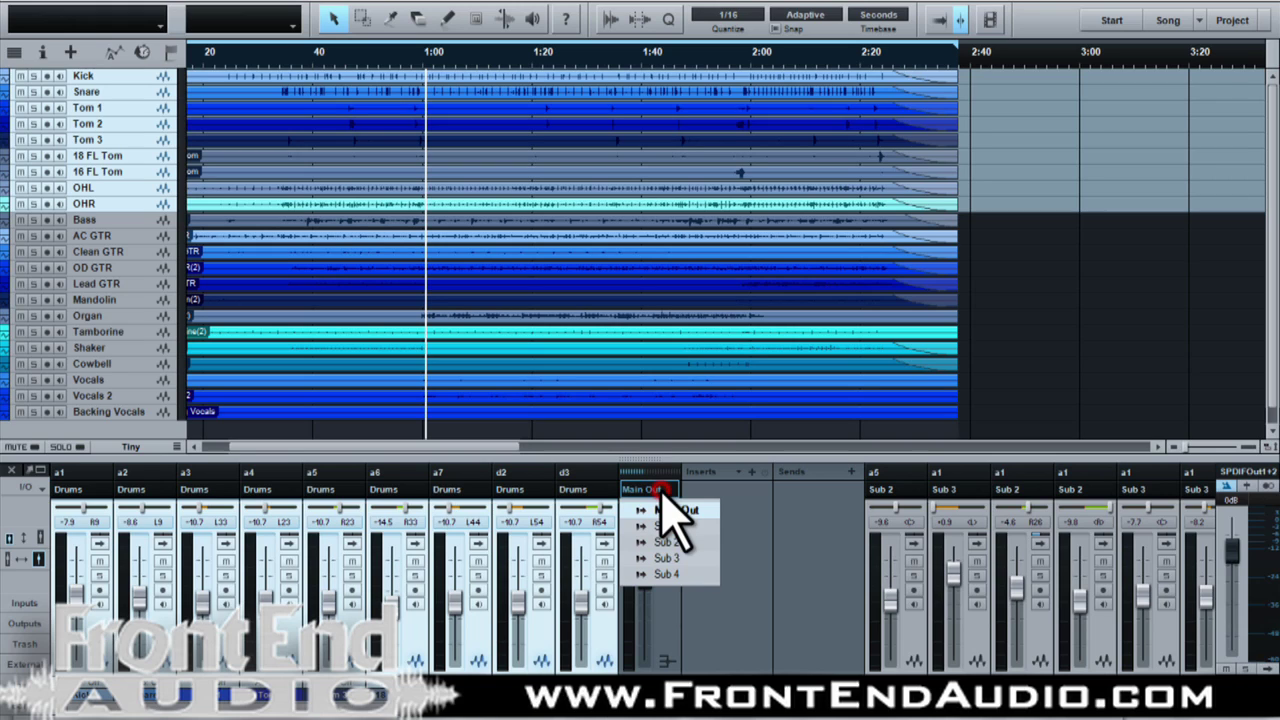
{"action": "left_click", "coordinate": [667, 527]}
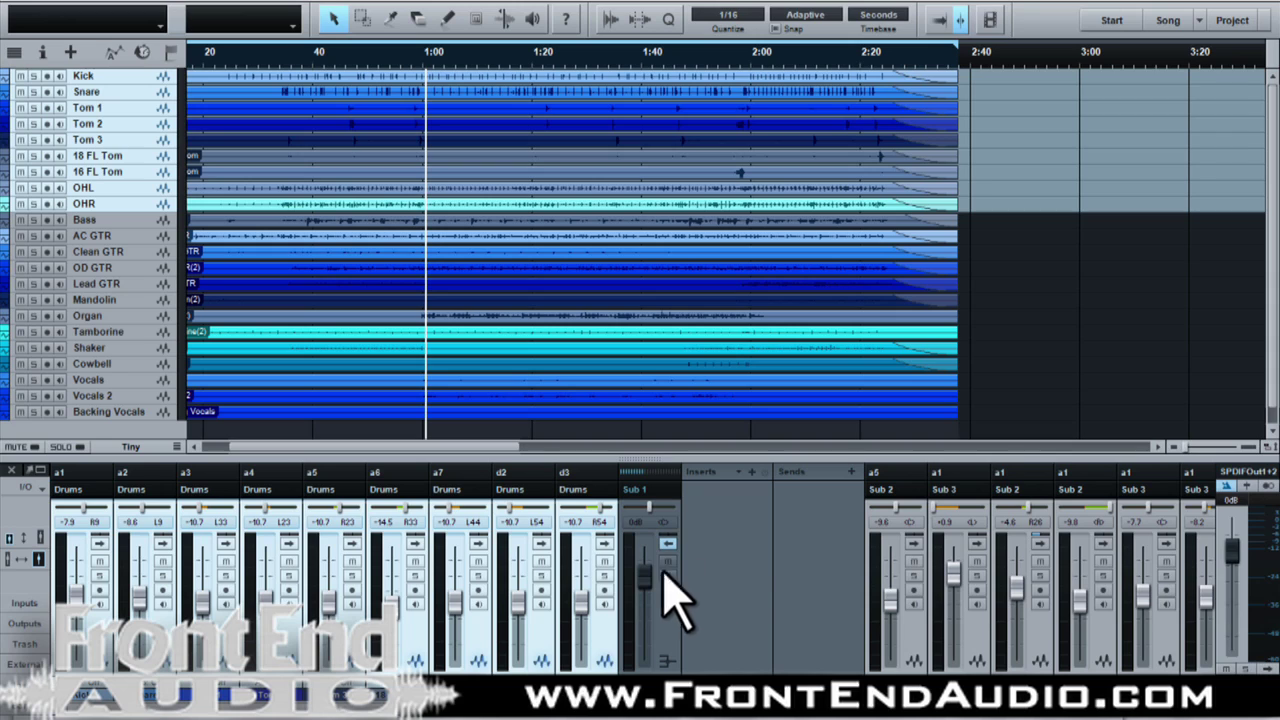
Solo the drum group, move the song position to about 0:20, and list bus insert effects
{"action": "left_click", "coordinate": [101, 576]}
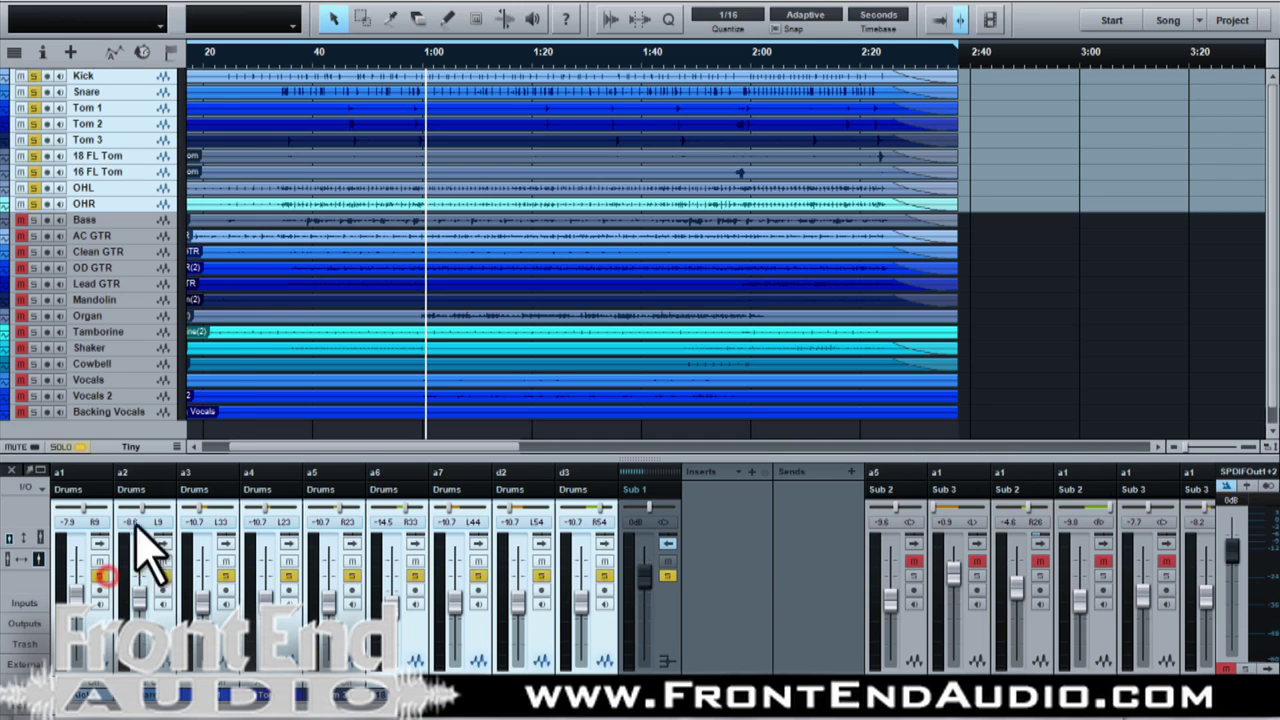
{"action": "left_click", "coordinate": [222, 58]}
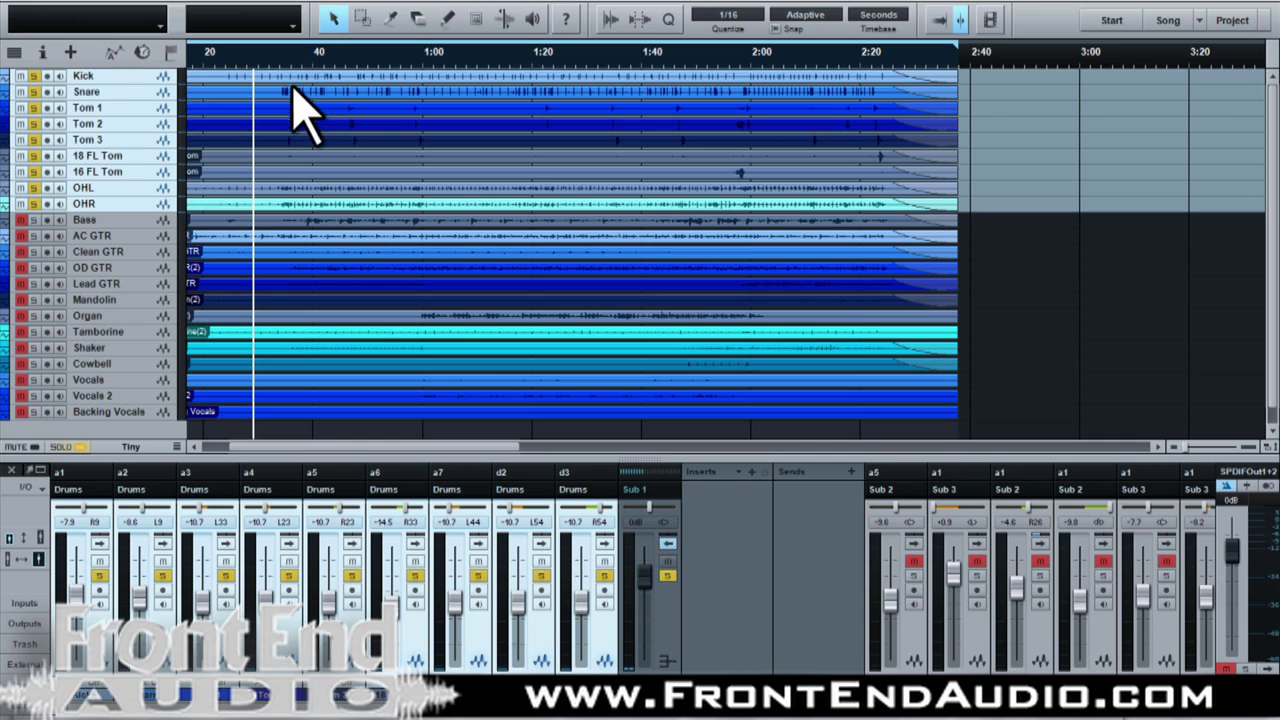
{"action": "left_click", "coordinate": [754, 473]}
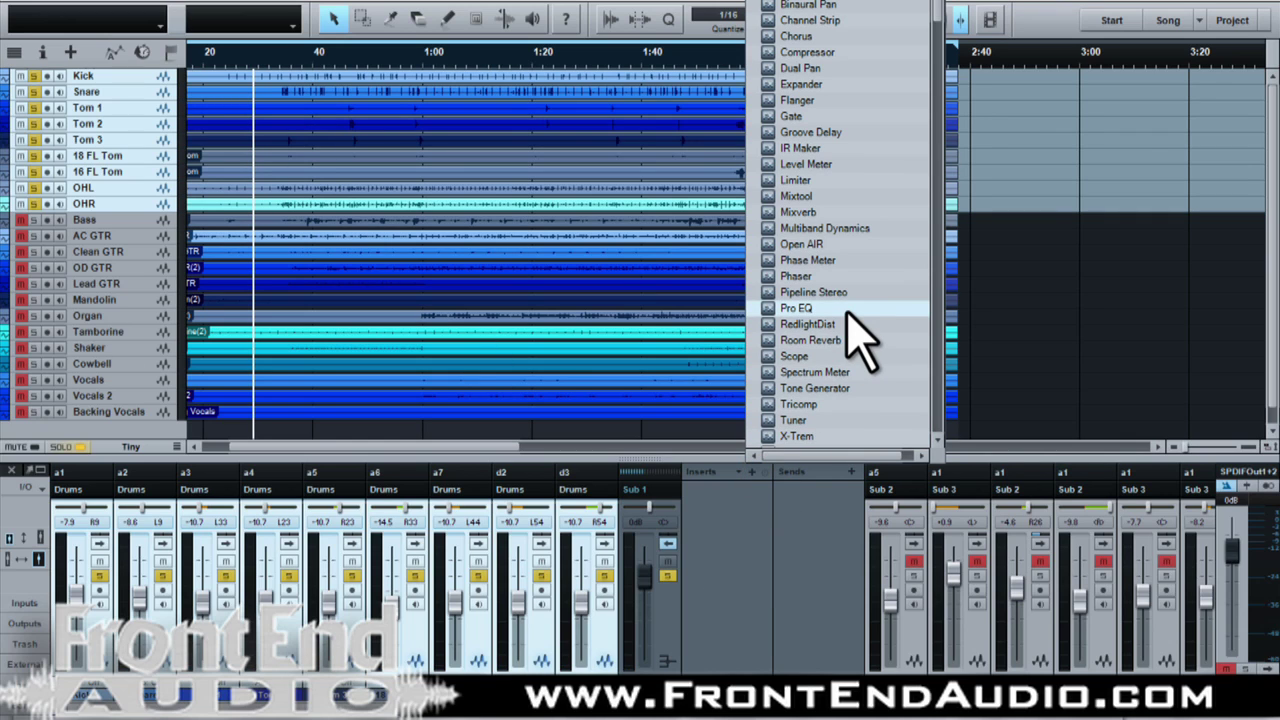
Insert a C1 comp Stereo compressor on the Drums bus at default settings and close its editor
{"action": "scroll", "coordinate": [848, 314], "scroll_direction": "down", "scroll_amount": 8}
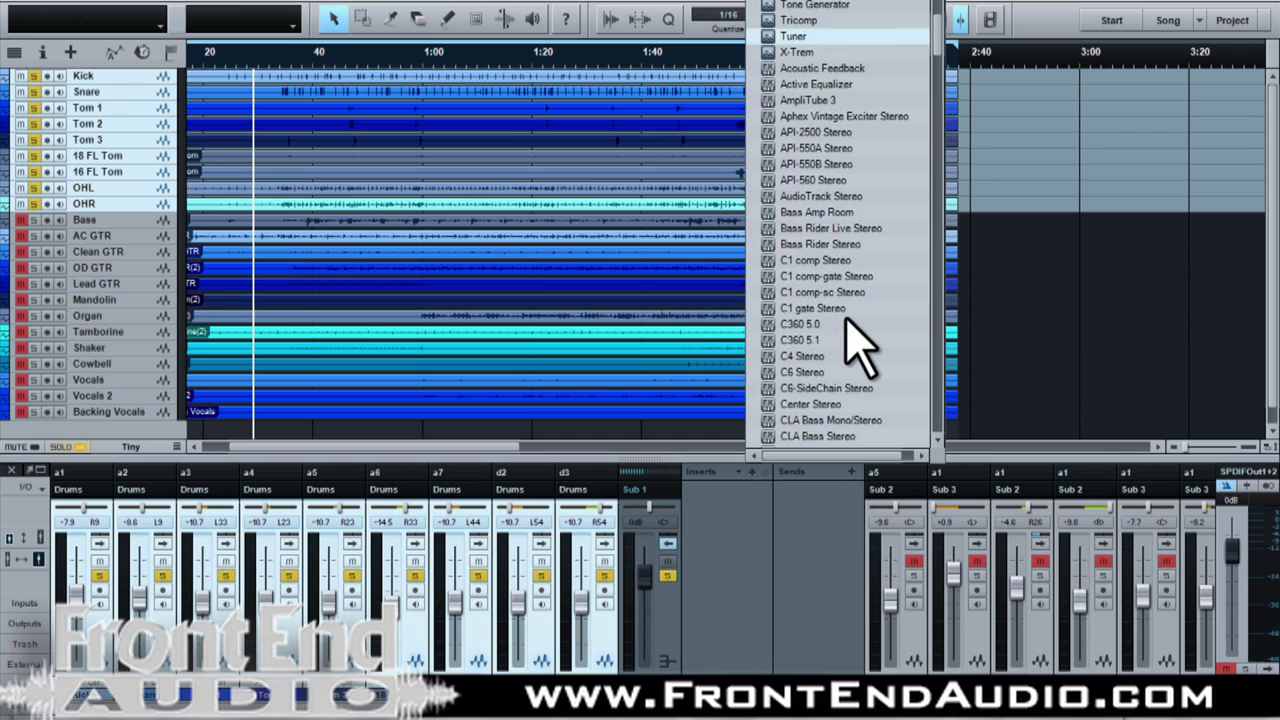
{"action": "scroll", "coordinate": [848, 322], "scroll_direction": "down", "scroll_amount": 3}
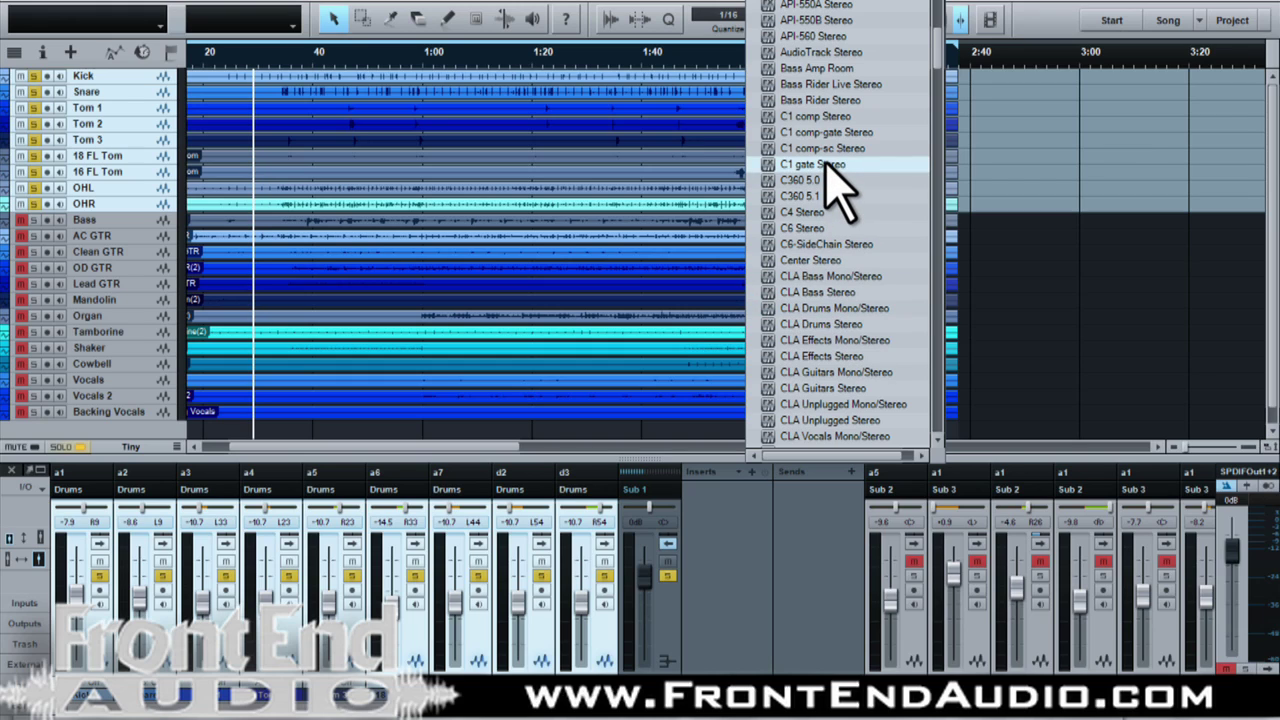
{"action": "left_click", "coordinate": [830, 116]}
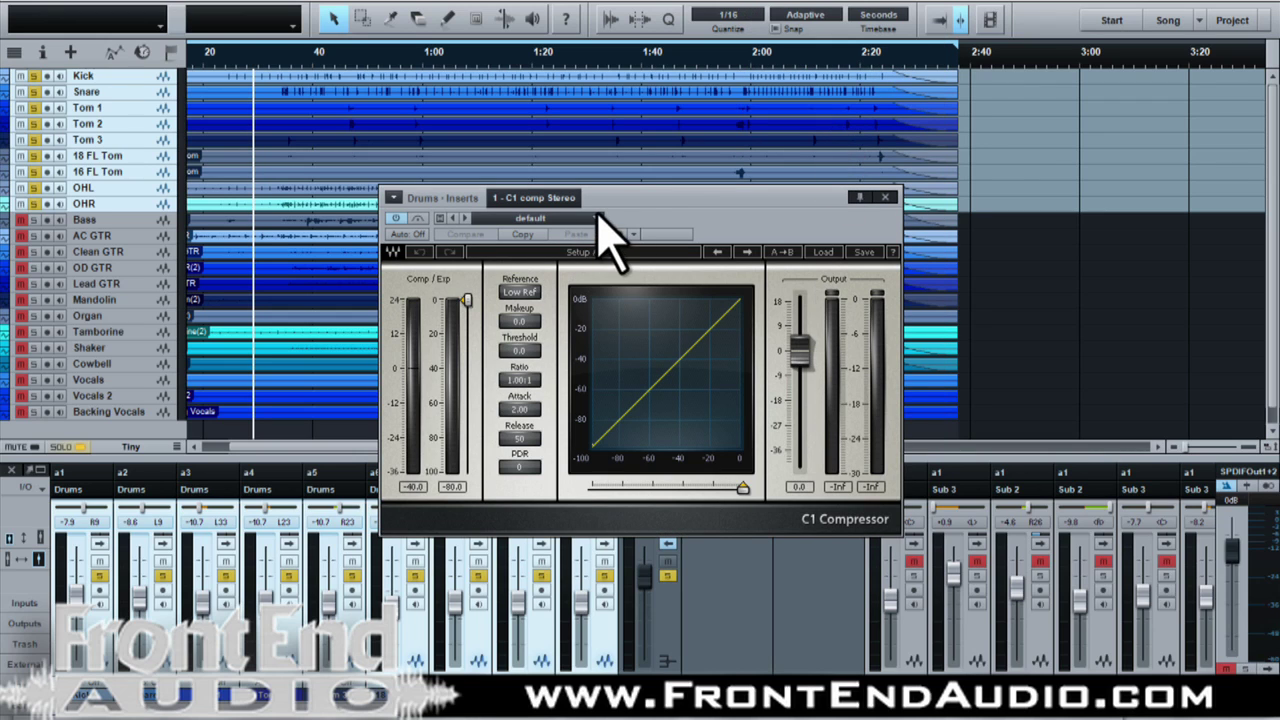
{"action": "left_click", "coordinate": [827, 252]}
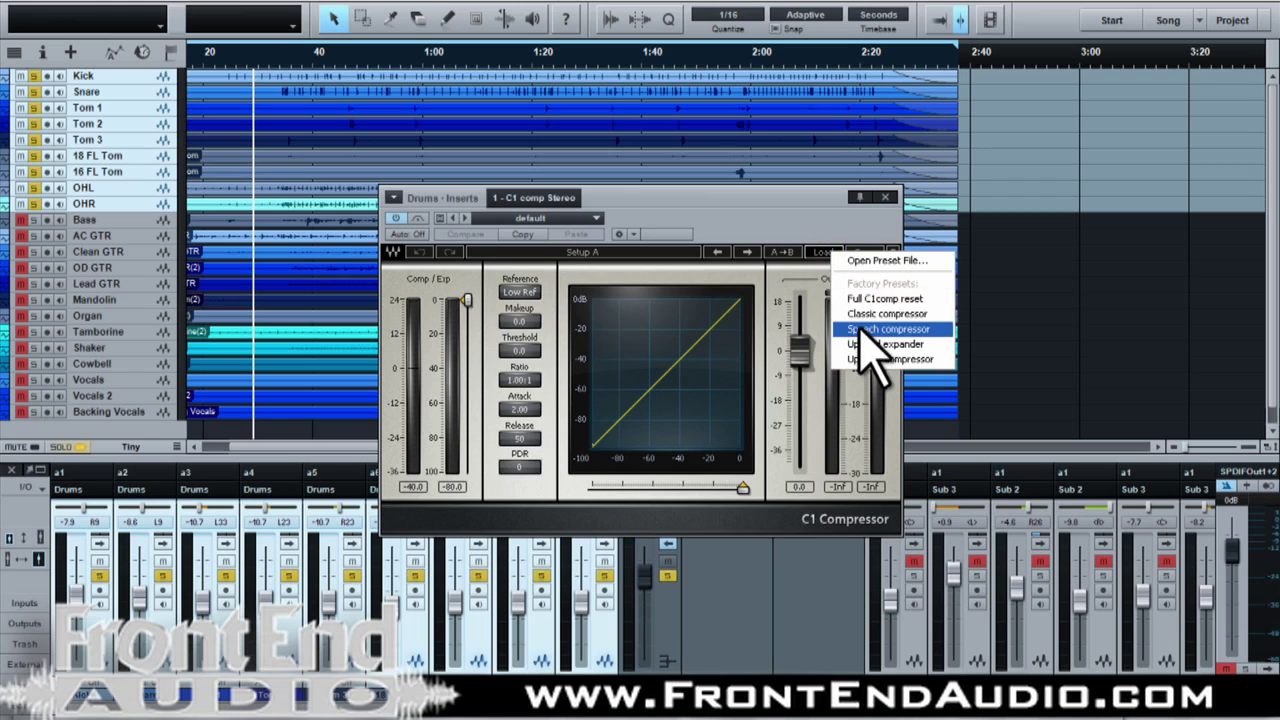
{"action": "left_click", "coordinate": [838, 230]}
{"action": "left_click", "coordinate": [886, 197]}
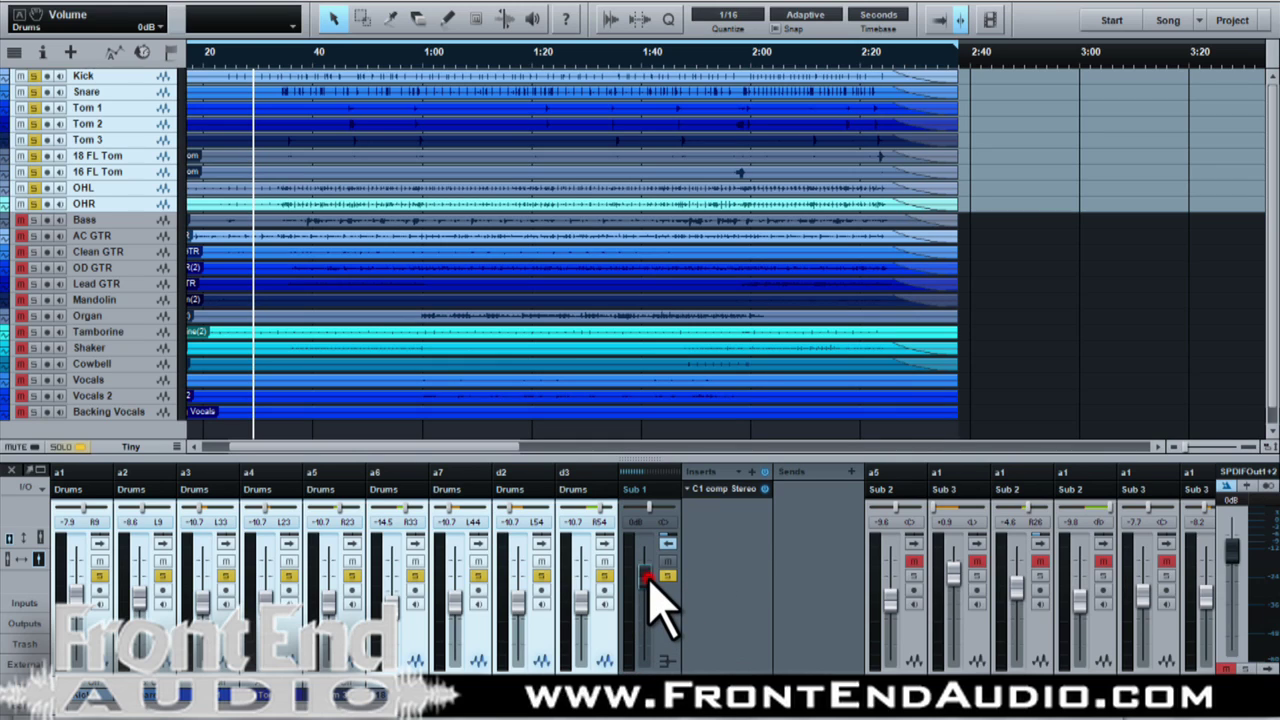
Remove the C1 comp insert from Sub 1 and start playback from the chosen song position
{"action": "right_click", "coordinate": [740, 489]}
{"action": "left_click", "coordinate": [743, 592]}
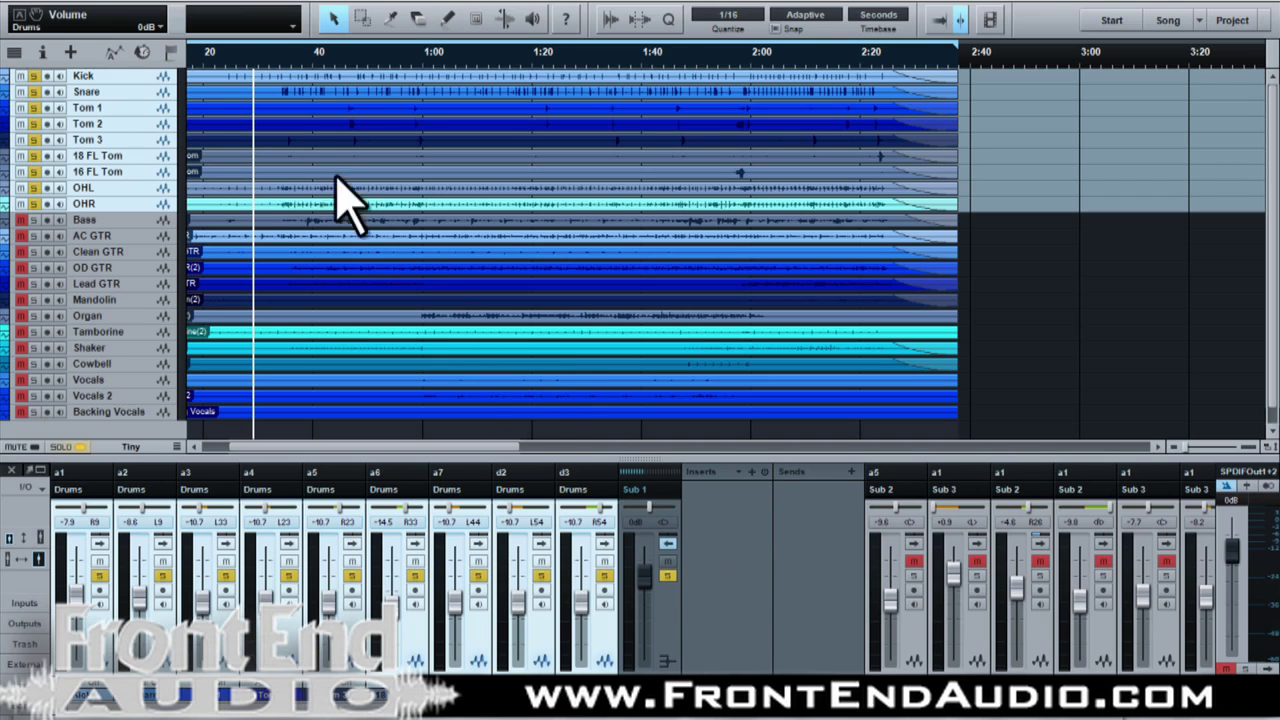
{"action": "left_click", "coordinate": [271, 58]}
{"action": "key", "text": "space"}
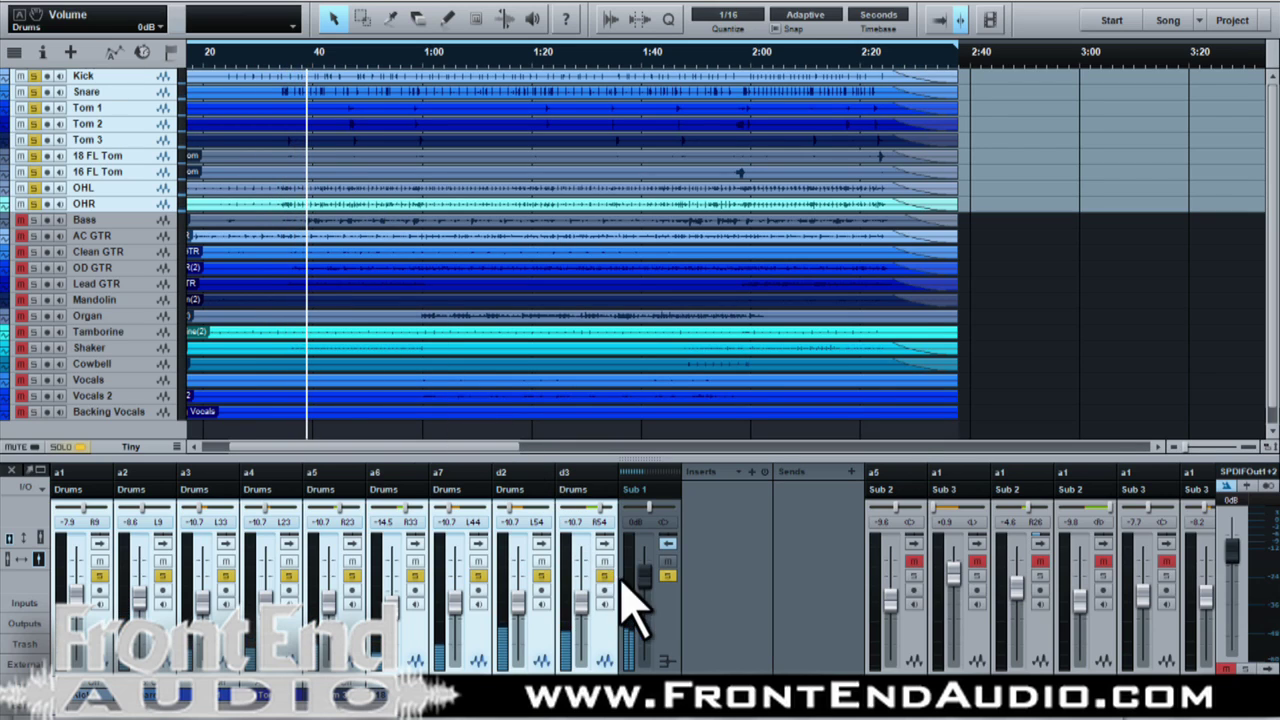
Set the Sub 1 fader to -0.9 dB, toggle its mute, and solo it
{"action": "mouse_move", "coordinate": [643, 576]}
{"action": "left_mouse_down"}
{"action": "mouse_move", "coordinate": [643, 607]}
{"action": "mouse_move", "coordinate": [643, 583]}
{"action": "left_mouse_up"}
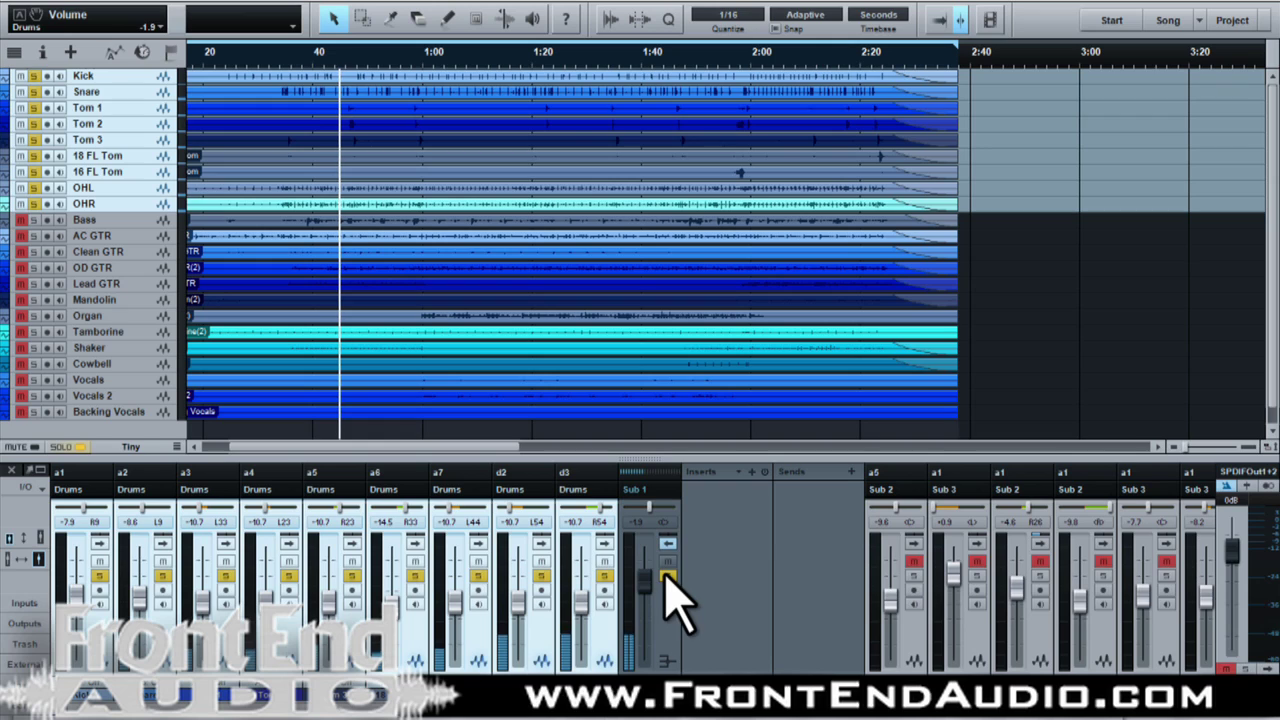
{"action": "left_click", "coordinate": [667, 561]}
{"action": "left_click", "coordinate": [667, 561]}
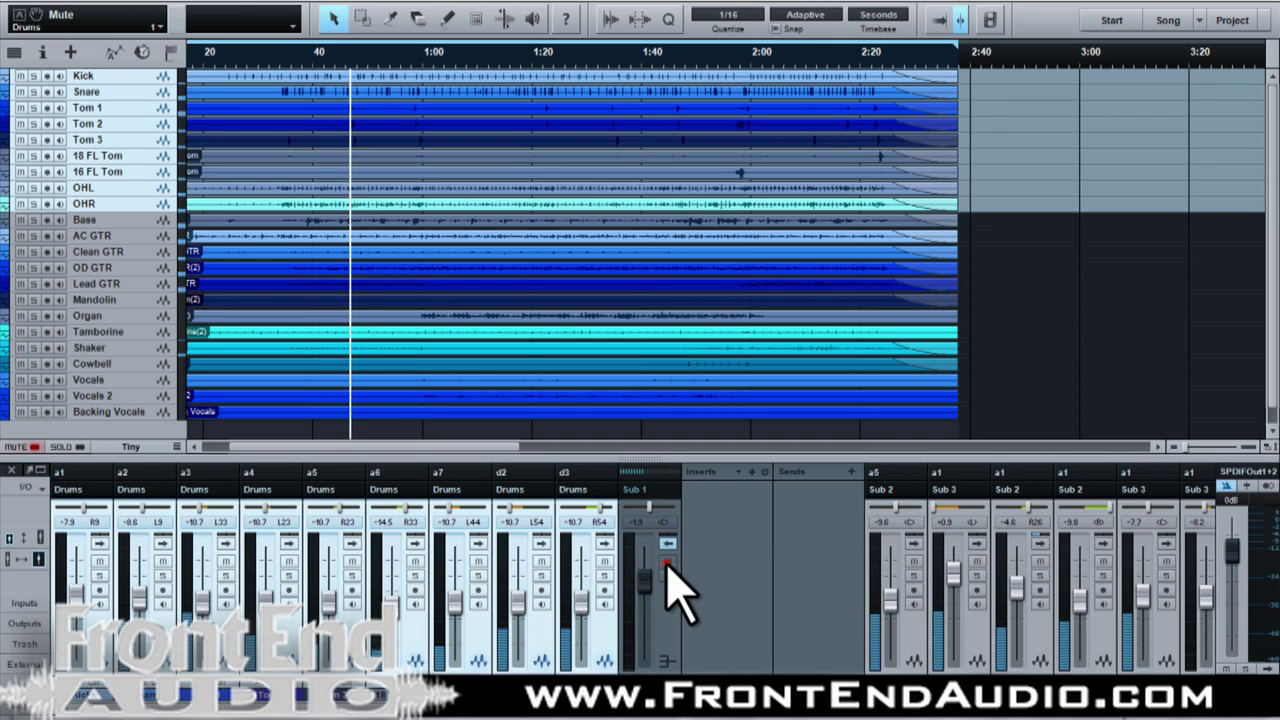
{"action": "left_click", "coordinate": [667, 577]}
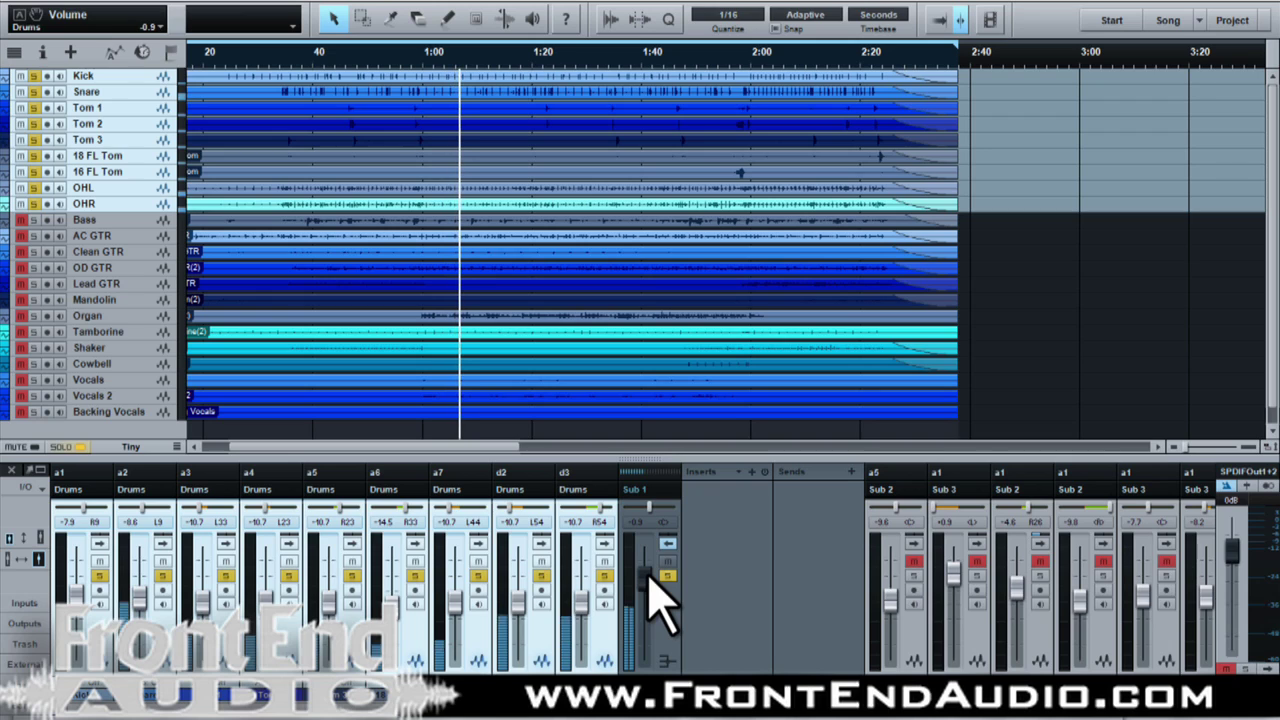
Group the selected drum channels, lower their faders together by about 0.6 dB, and solo the group
{"action": "right_click", "coordinate": [484, 636]}
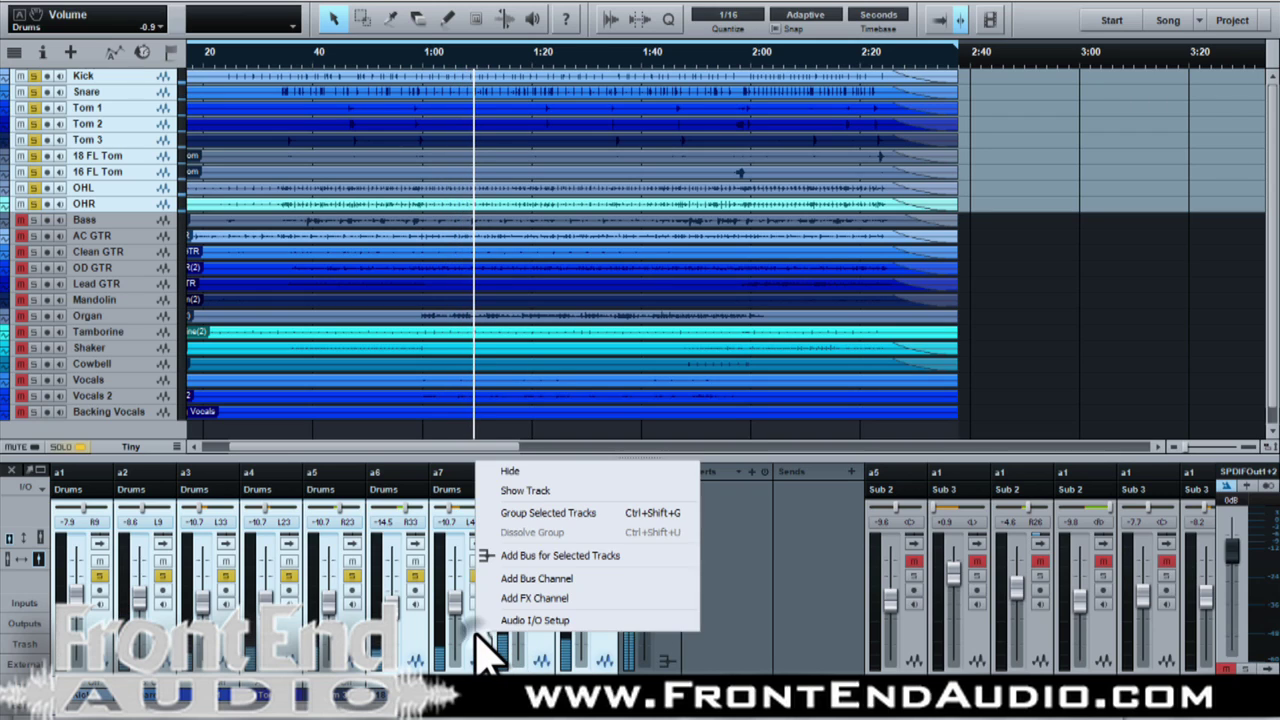
{"action": "left_click", "coordinate": [547, 507]}
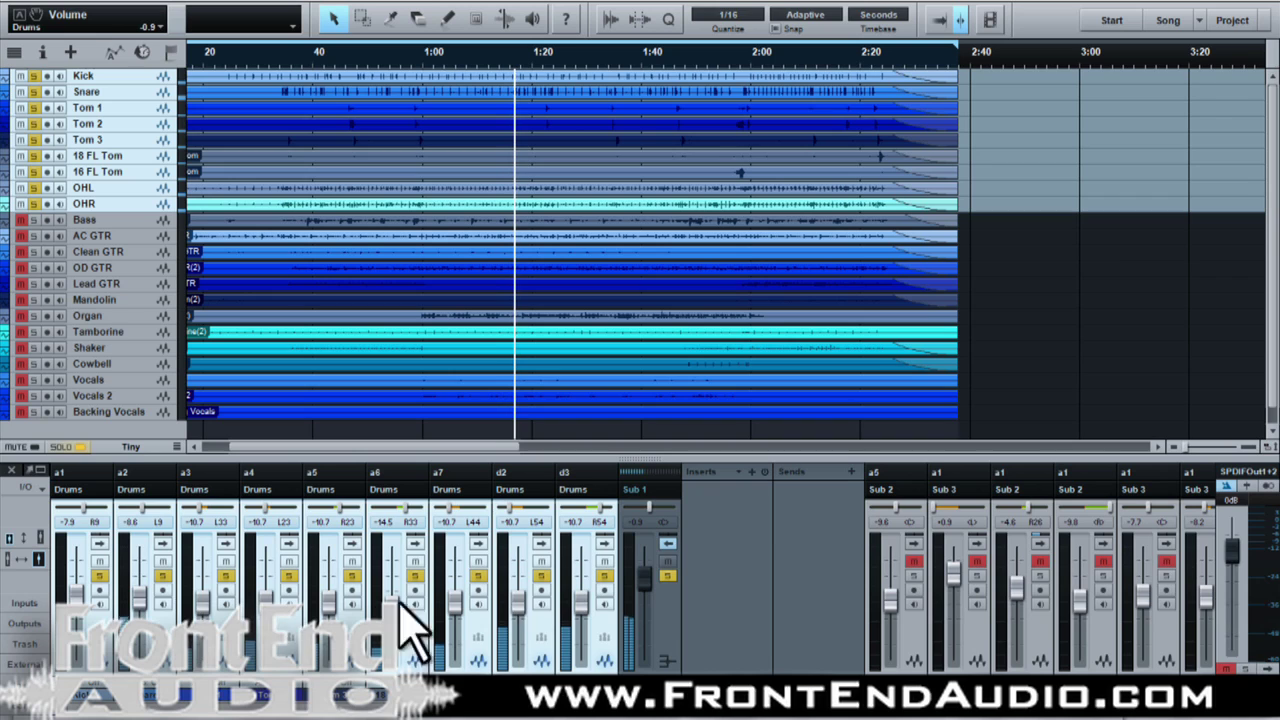
{"action": "left_click_drag", "start_coordinate": [457, 612], "coordinate": [462, 606]}
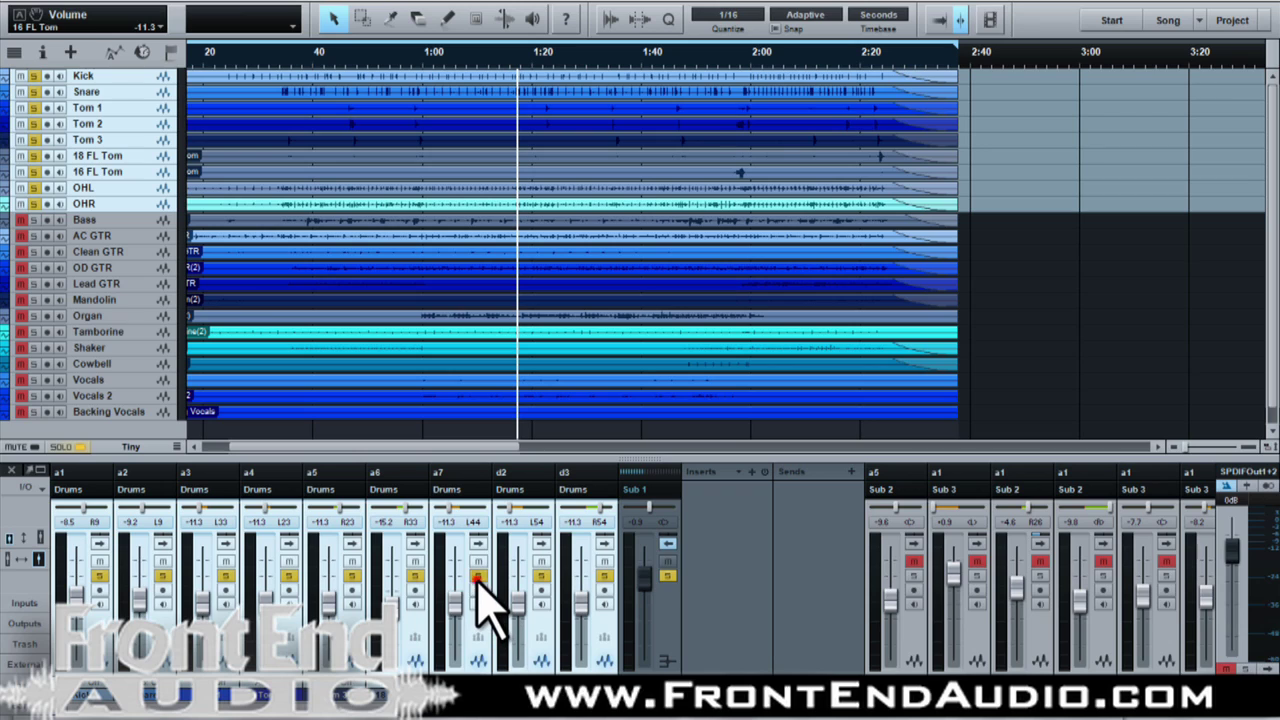
{"action": "left_click", "coordinate": [478, 562]}
{"action": "left_click", "coordinate": [478, 562]}
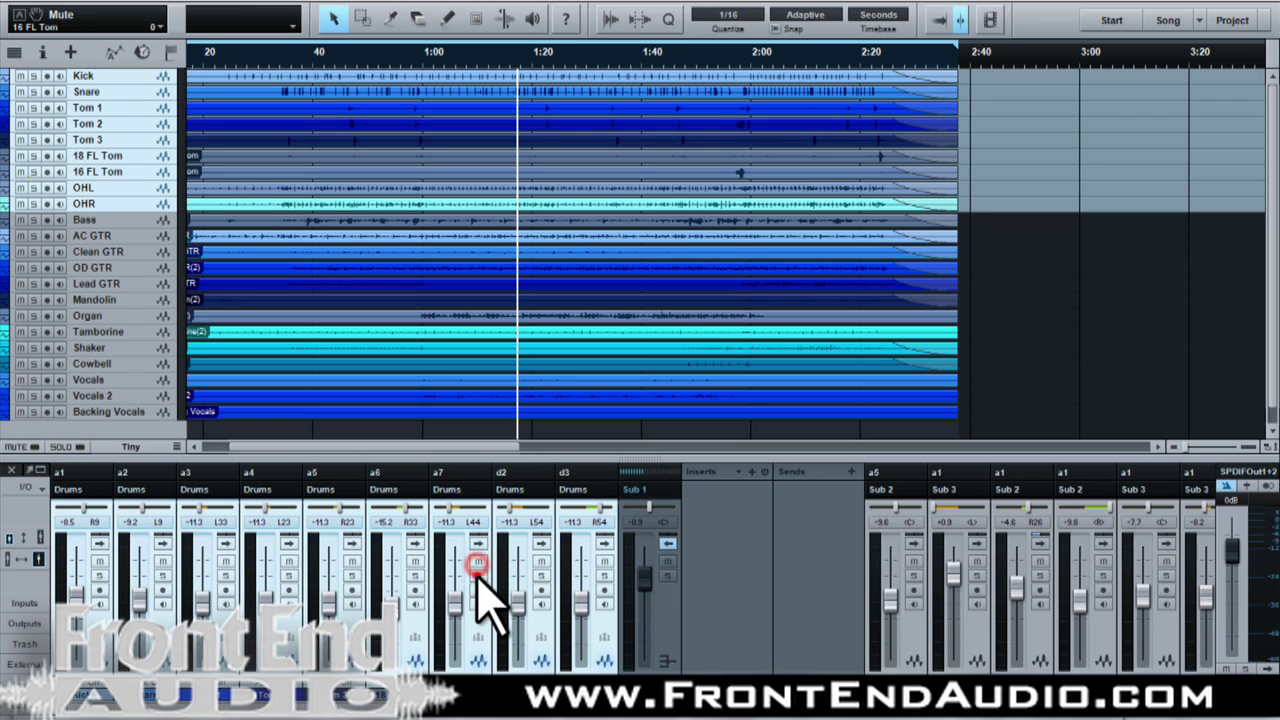
{"action": "left_click", "coordinate": [477, 575]}
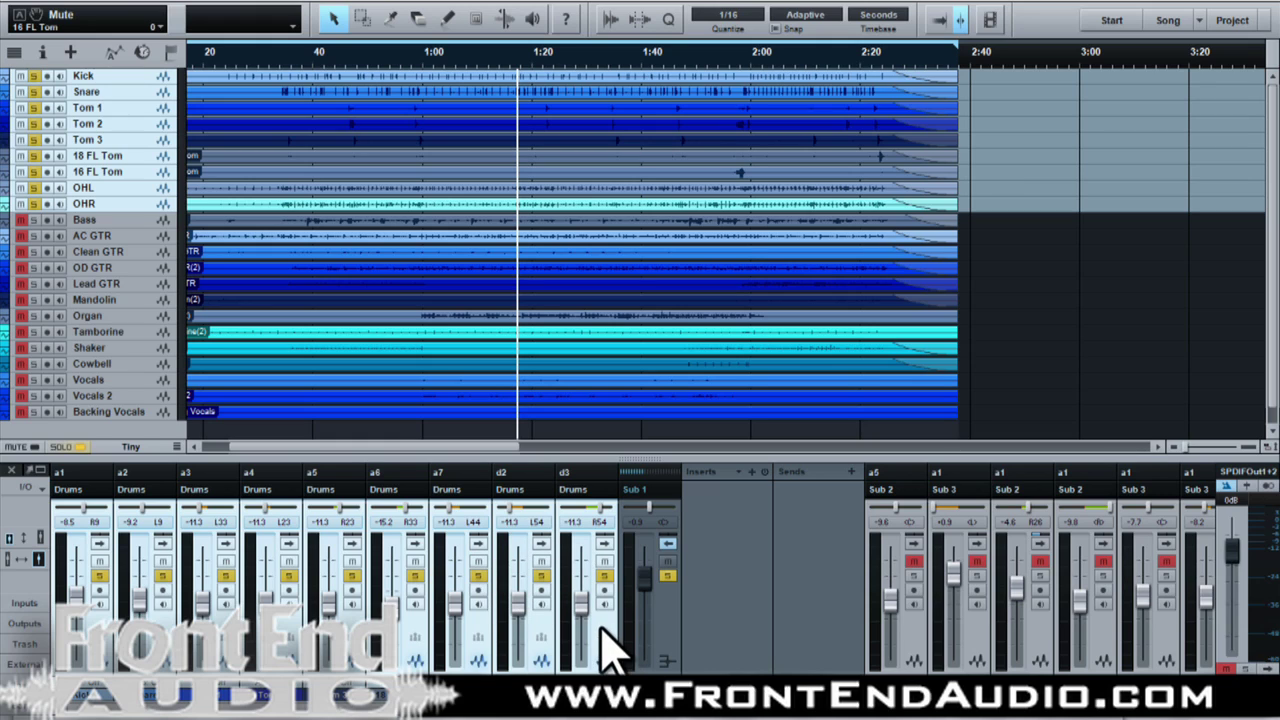
Switch the grouped drum channels' output from Drums to Sub 1 using channel a2
{"action": "left_click", "coordinate": [131, 489]}
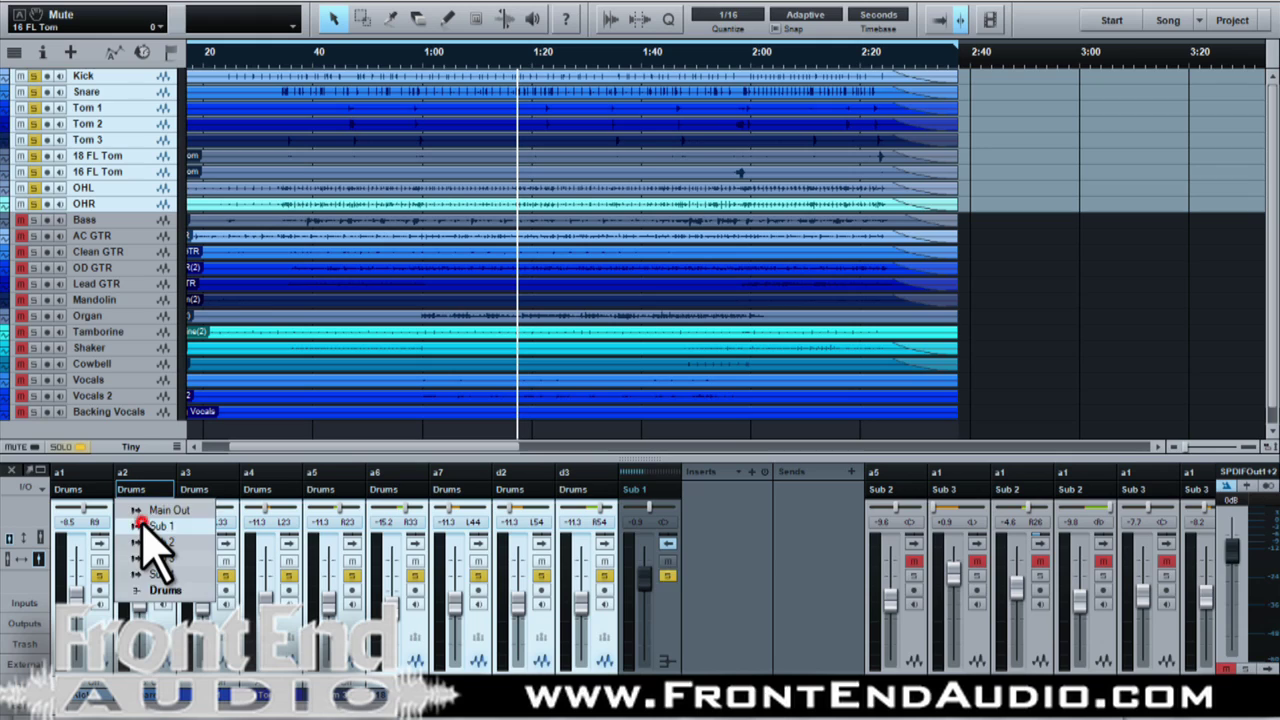
{"action": "left_click", "coordinate": [150, 526]}
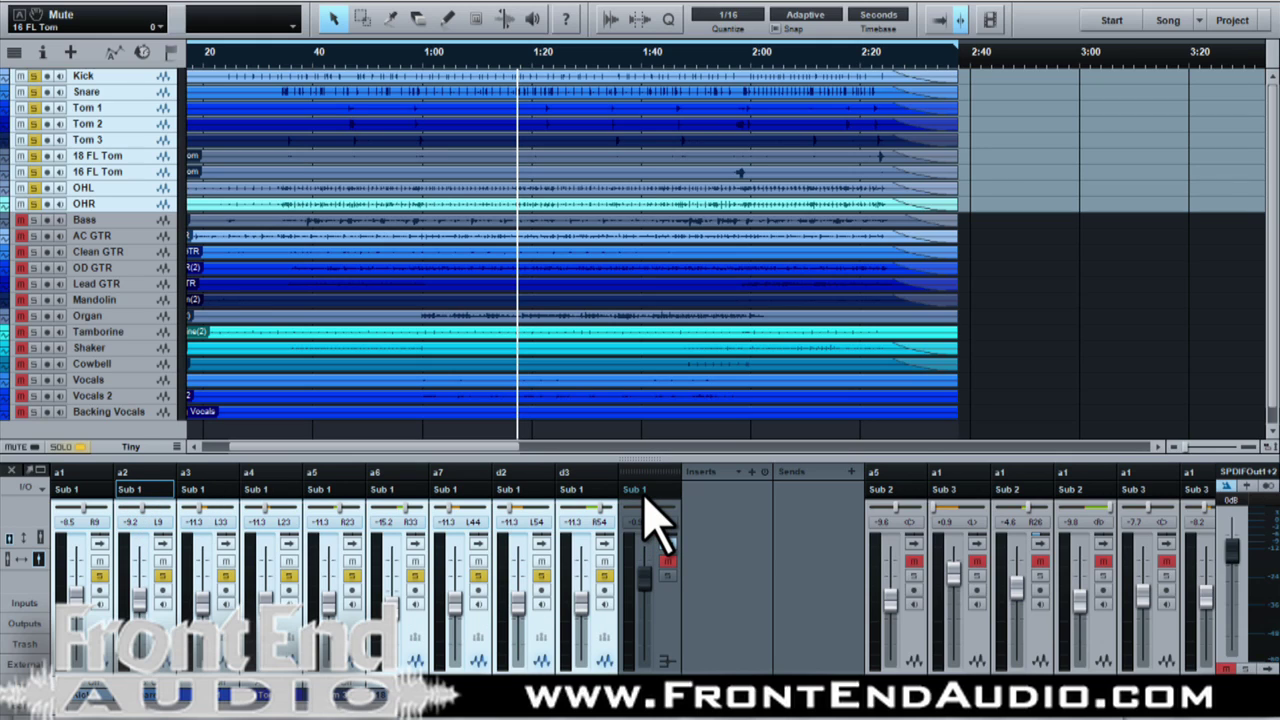
Add a send to the Drums bus on channel d3 and pan it to R54
{"action": "left_click", "coordinate": [605, 542]}
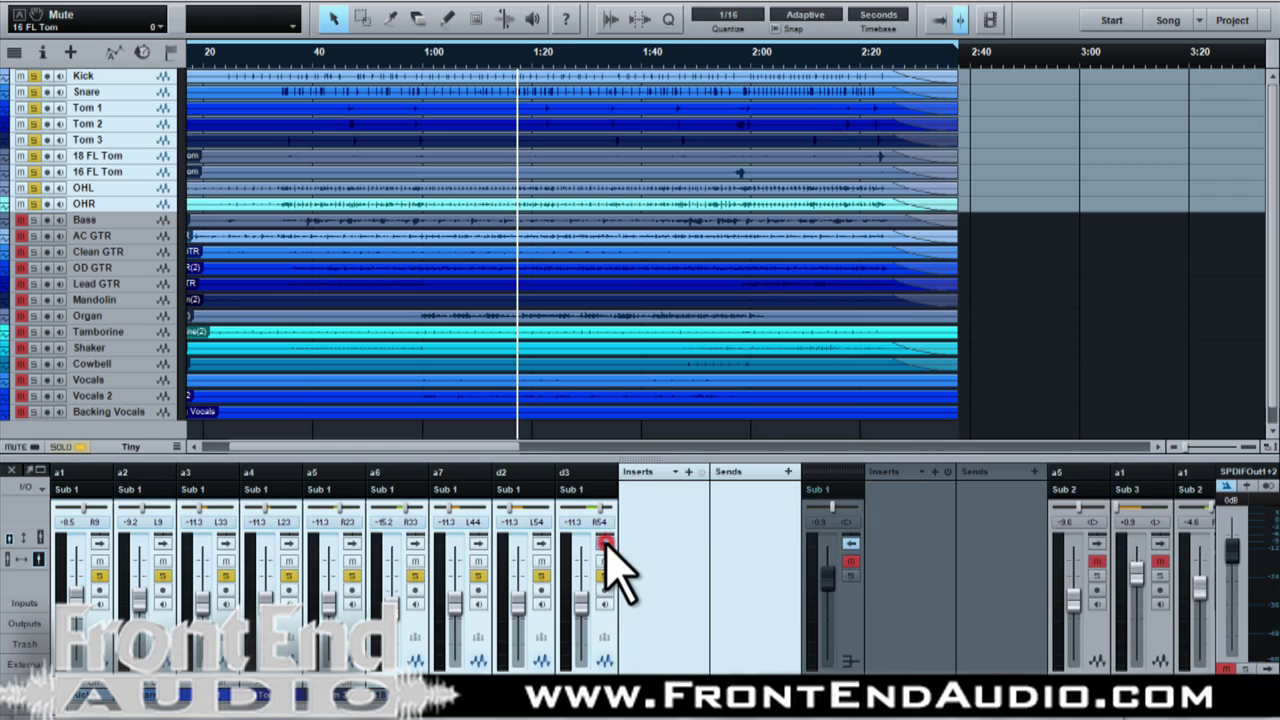
{"action": "left_click", "coordinate": [787, 472]}
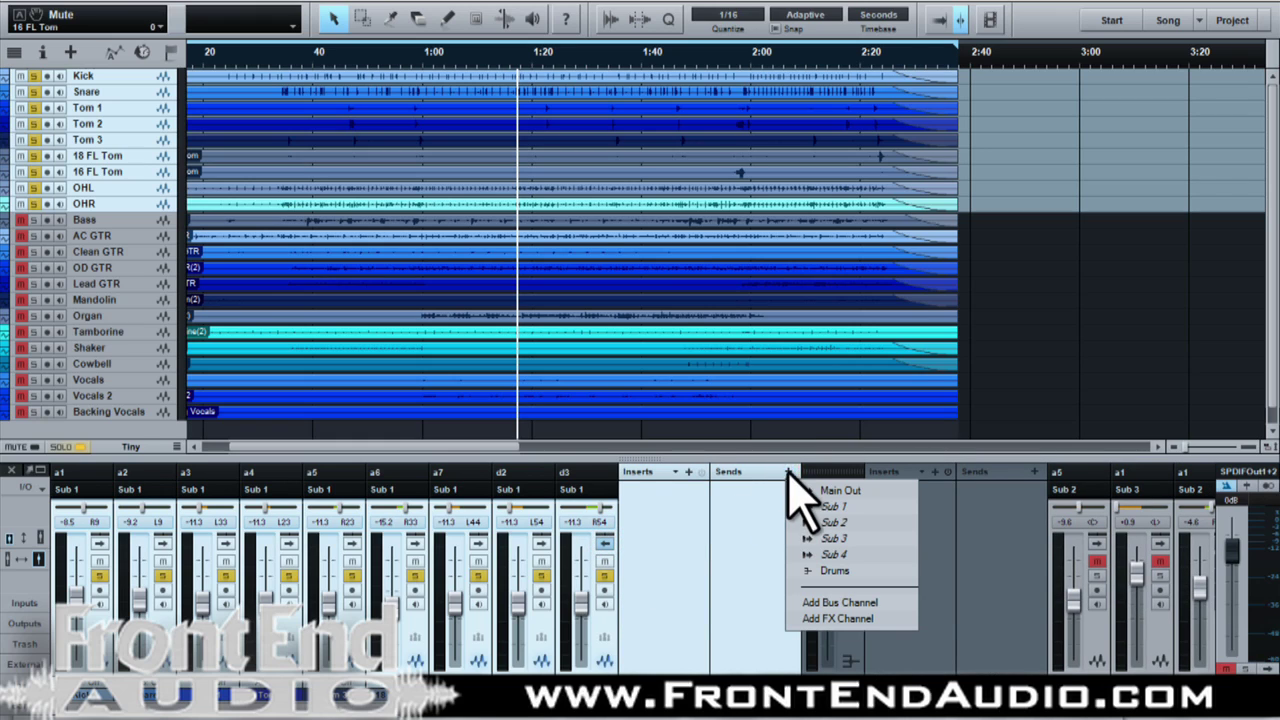
{"action": "left_click", "coordinate": [838, 570]}
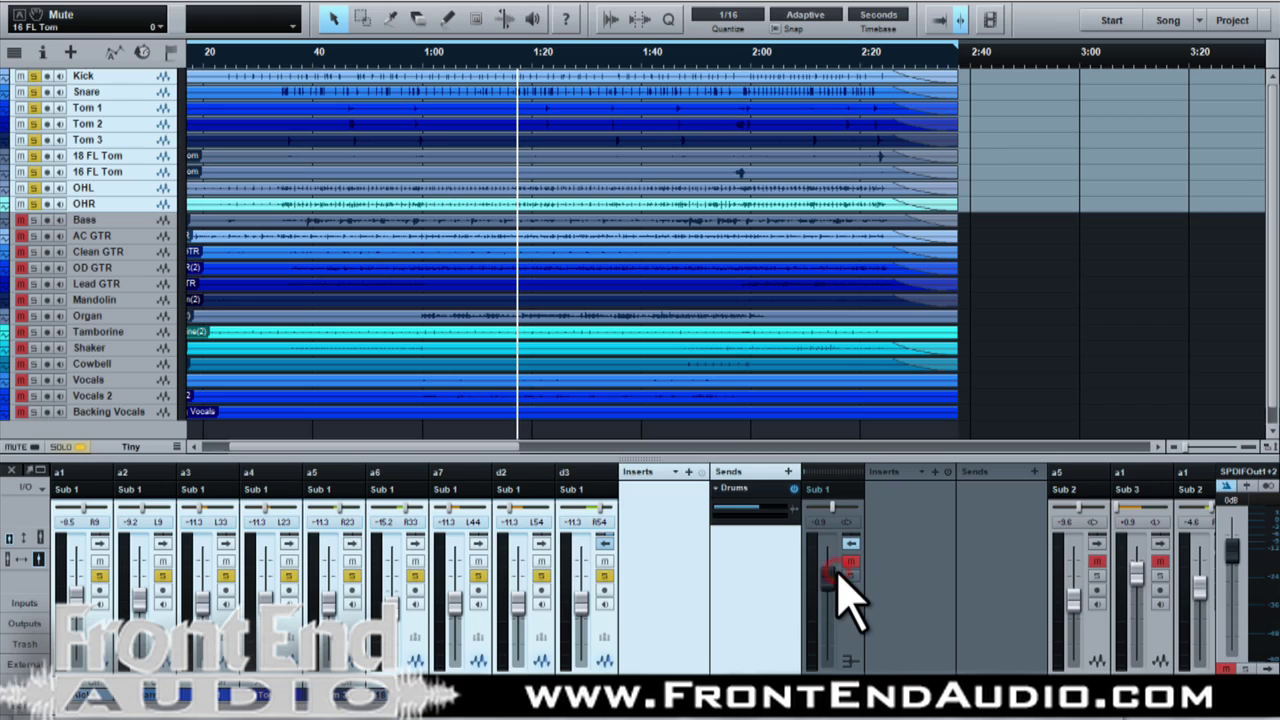
{"action": "left_click", "coordinate": [604, 542]}
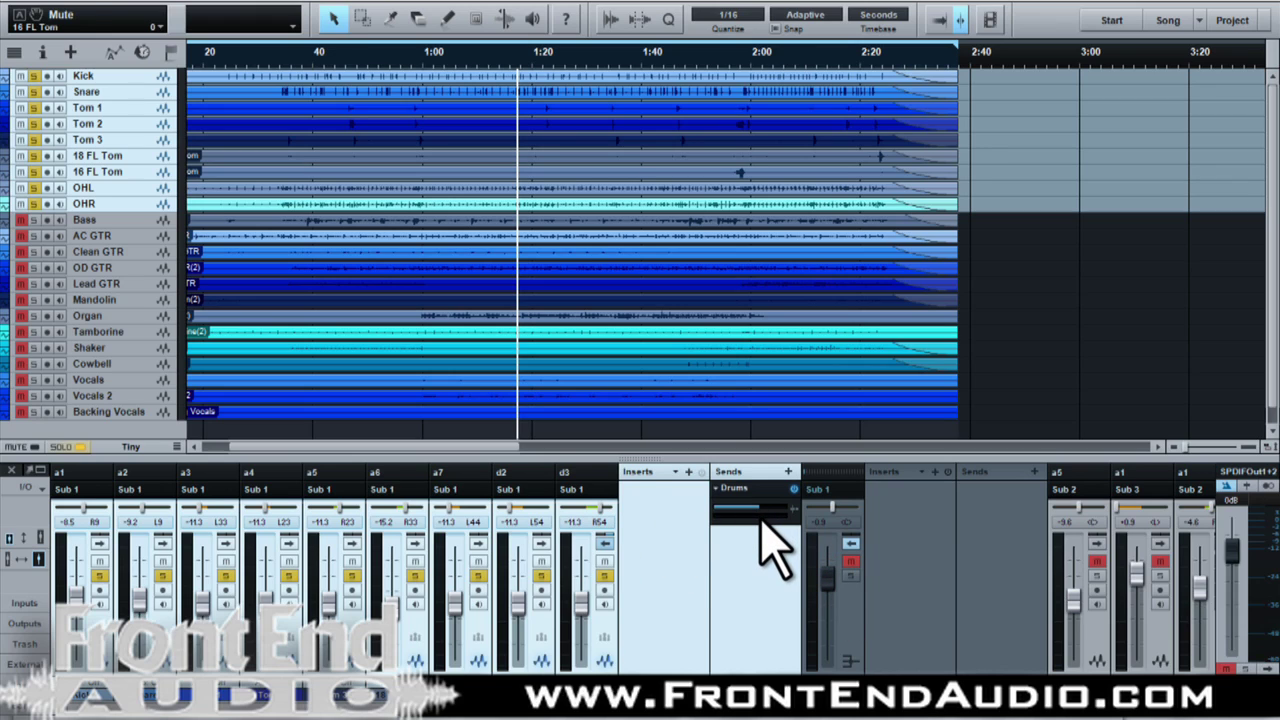
{"action": "left_click_drag", "start_coordinate": [760, 517], "coordinate": [766, 521]}
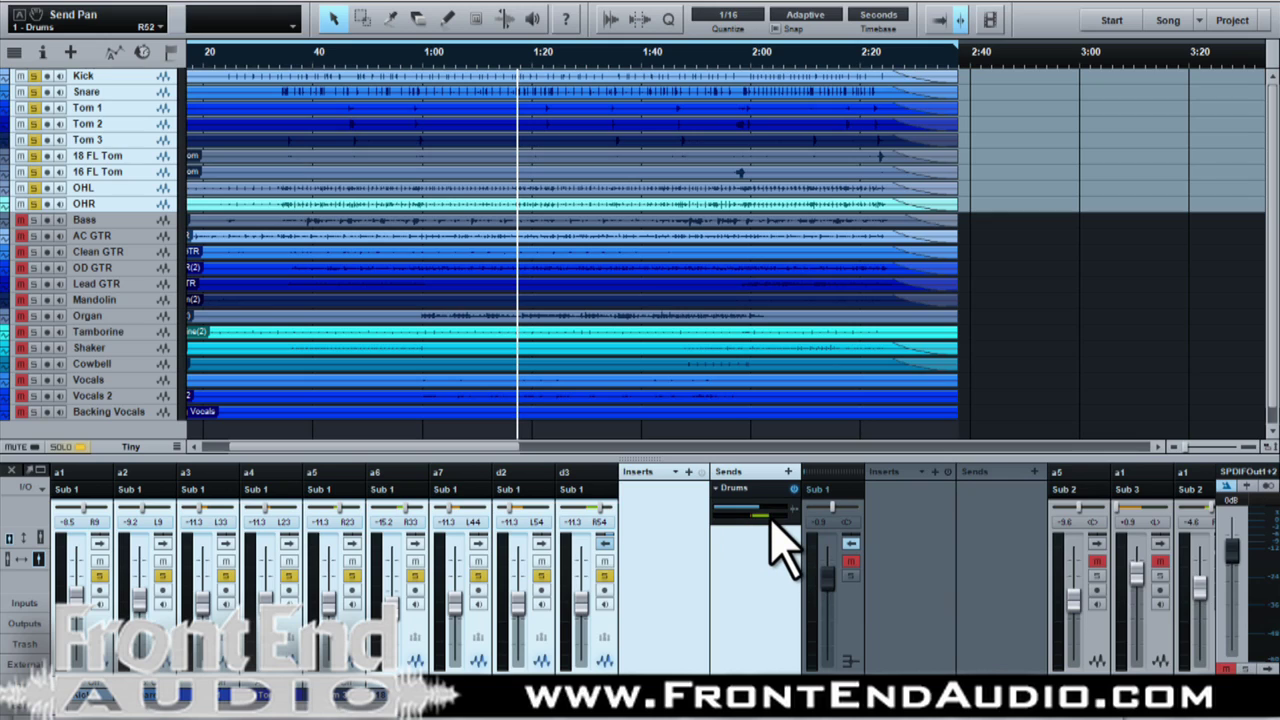
Copy the Drums send onto channels d2 and a7
{"action": "left_click", "coordinate": [541, 545]}
{"action": "left_click_drag", "start_coordinate": [929, 497], "coordinate": [678, 517]}
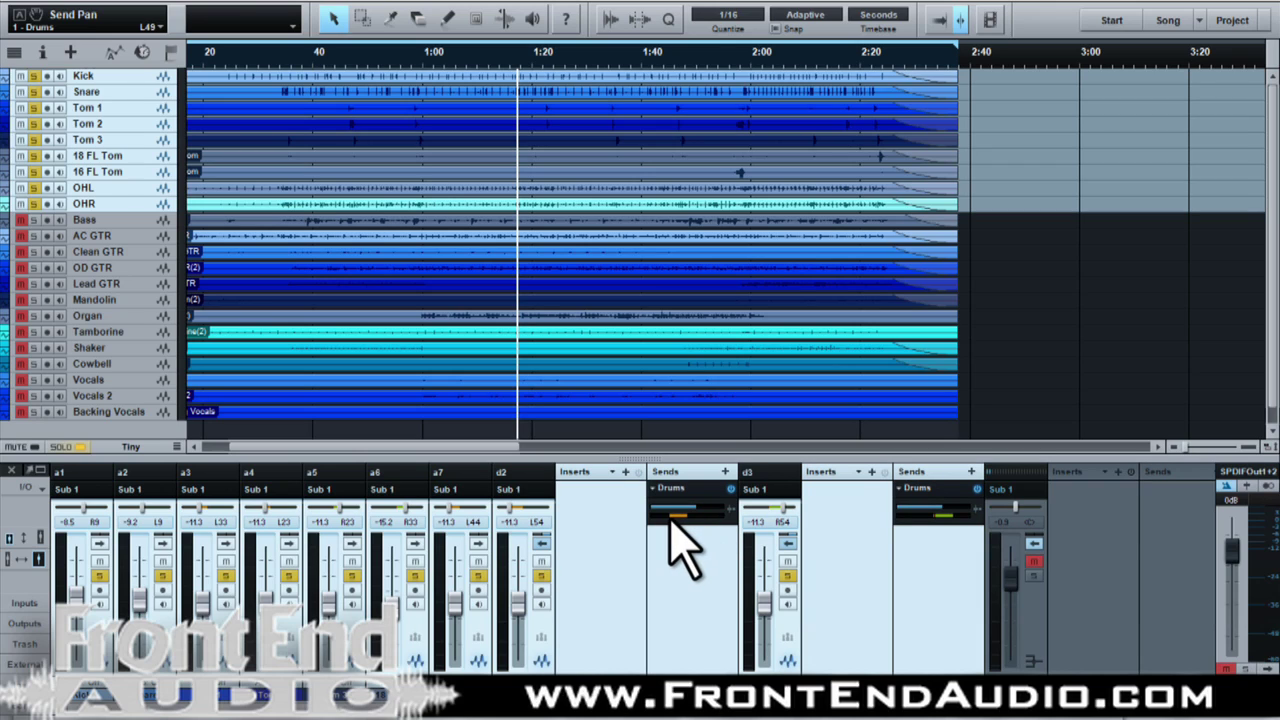
{"action": "left_click", "coordinate": [787, 543]}
{"action": "left_click", "coordinate": [540, 543]}
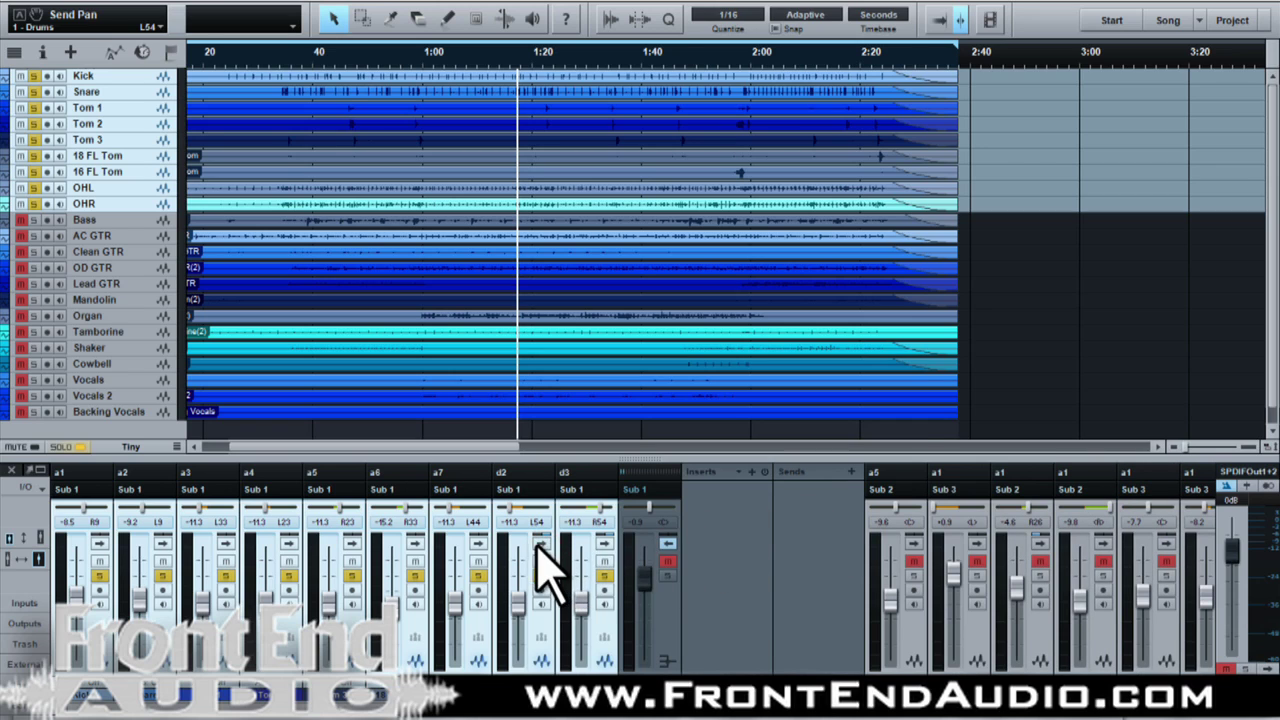
{"action": "left_click", "coordinate": [540, 543]}
{"action": "left_click", "coordinate": [478, 543]}
{"action": "left_click_drag", "start_coordinate": [855, 510], "coordinate": [627, 512]}
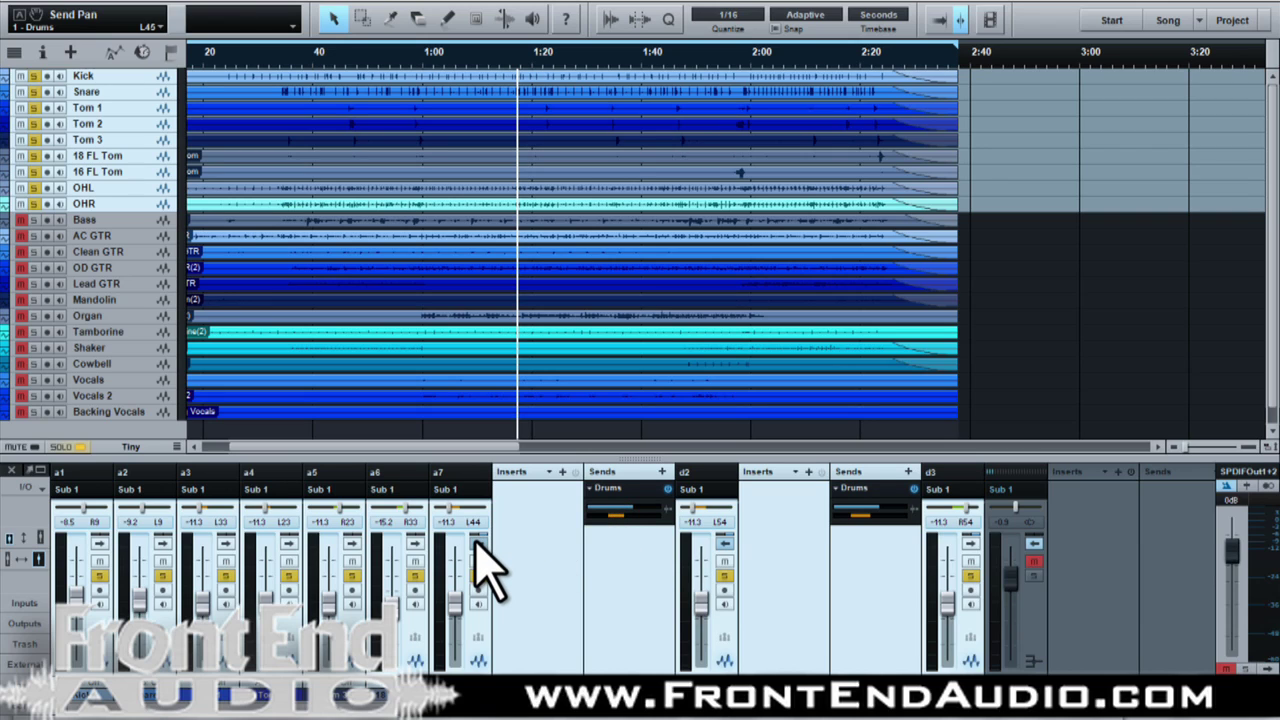
Copy the Drums send onto channels a6 and a5, with a5's send pan at R18
{"action": "left_click", "coordinate": [415, 543]}
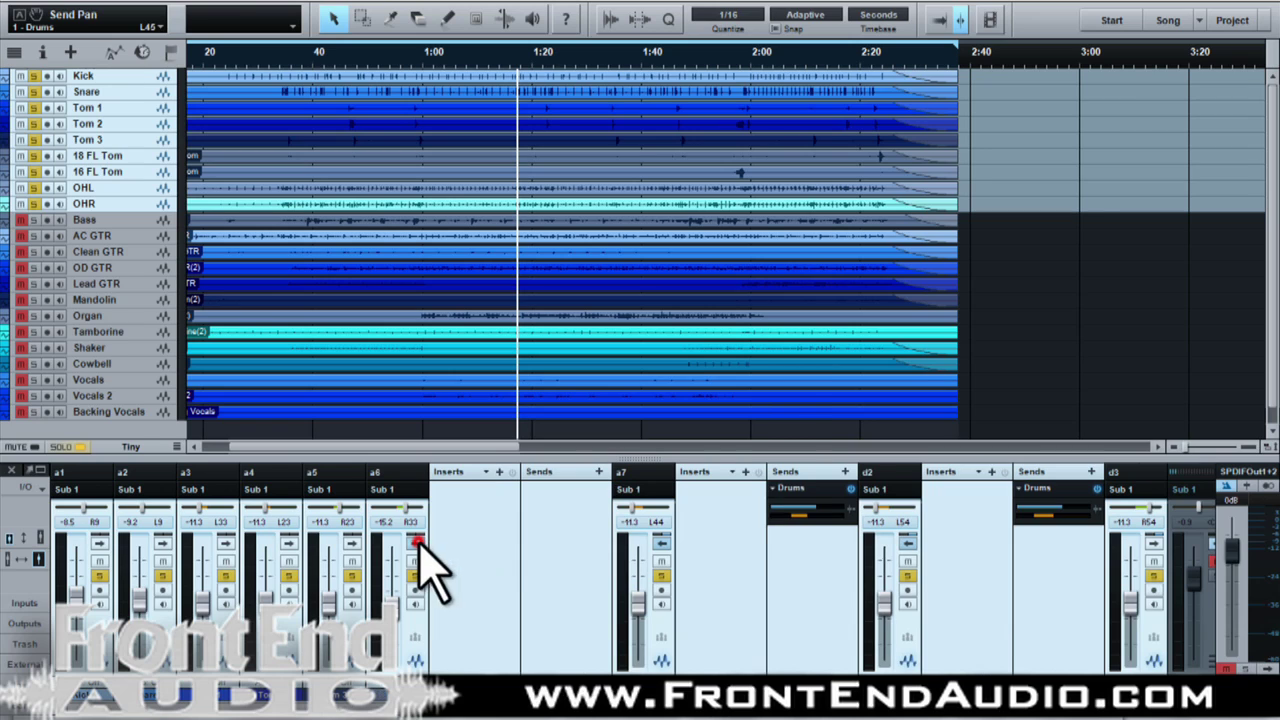
{"action": "left_click_drag", "start_coordinate": [787, 507], "coordinate": [575, 521]}
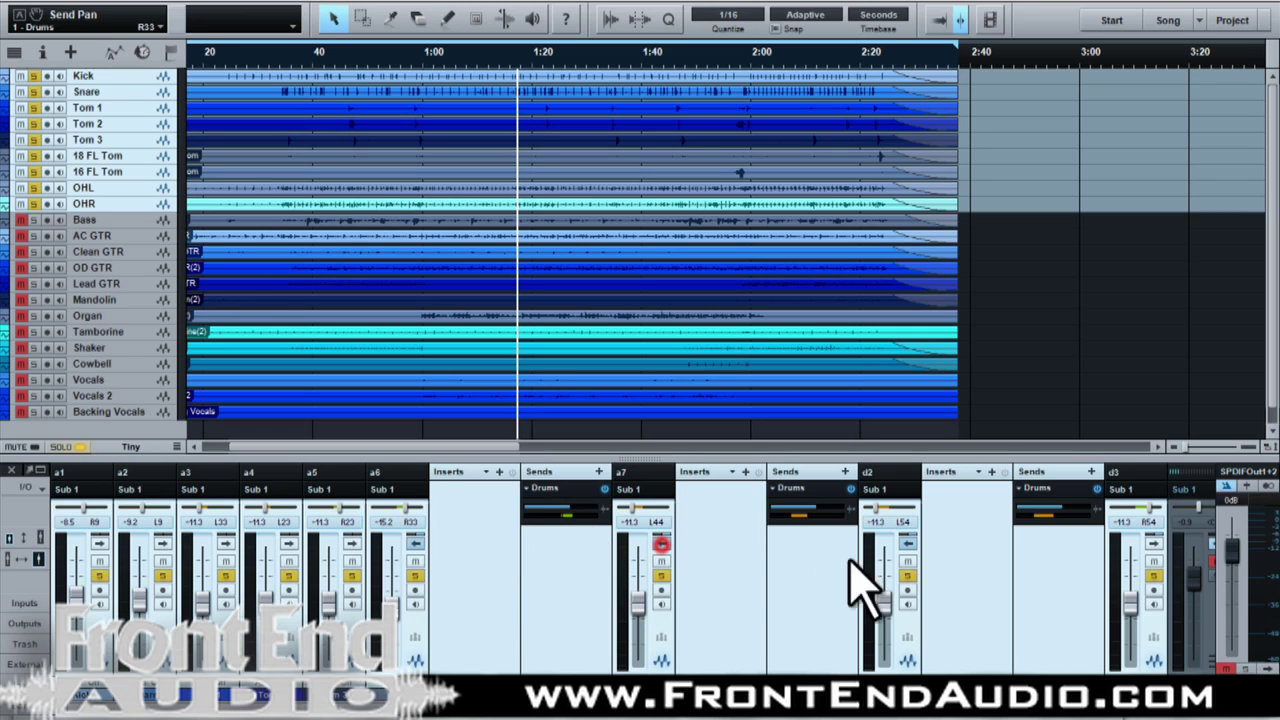
{"action": "left_click", "coordinate": [907, 541]}
{"action": "left_click", "coordinate": [661, 541]}
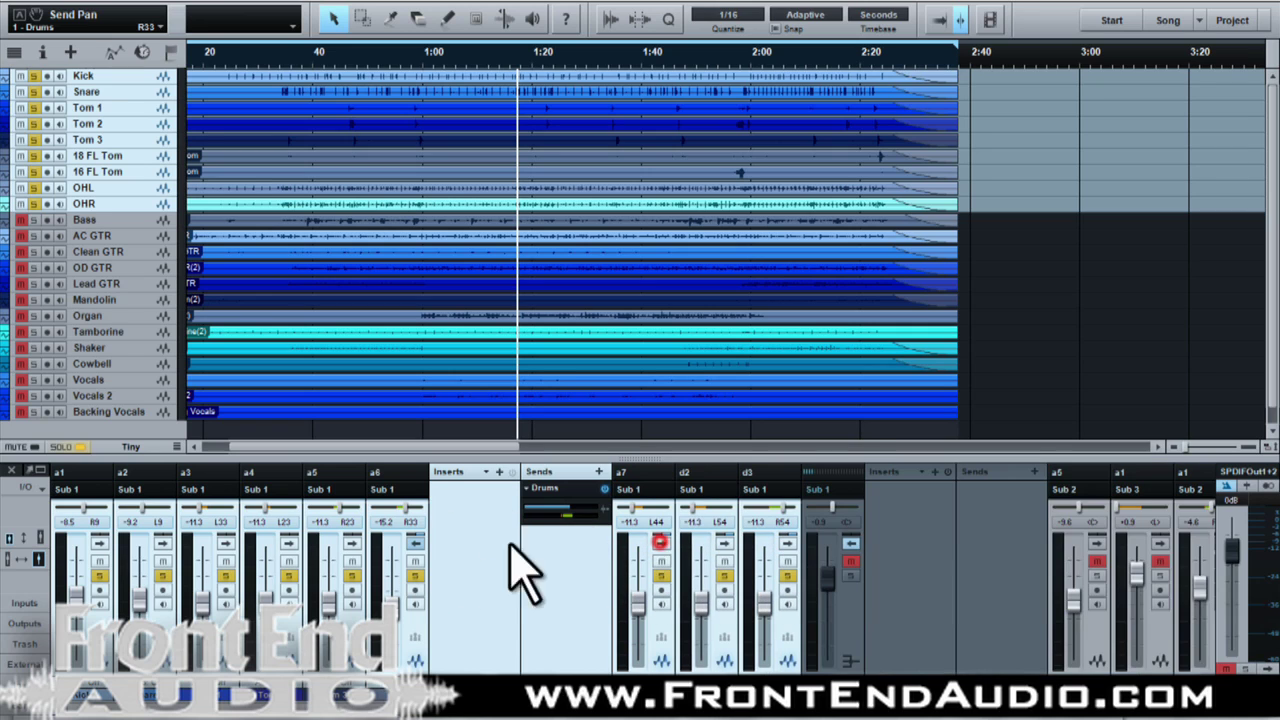
{"action": "left_click", "coordinate": [352, 541]}
{"action": "left_click_drag", "start_coordinate": [735, 492], "coordinate": [510, 510]}
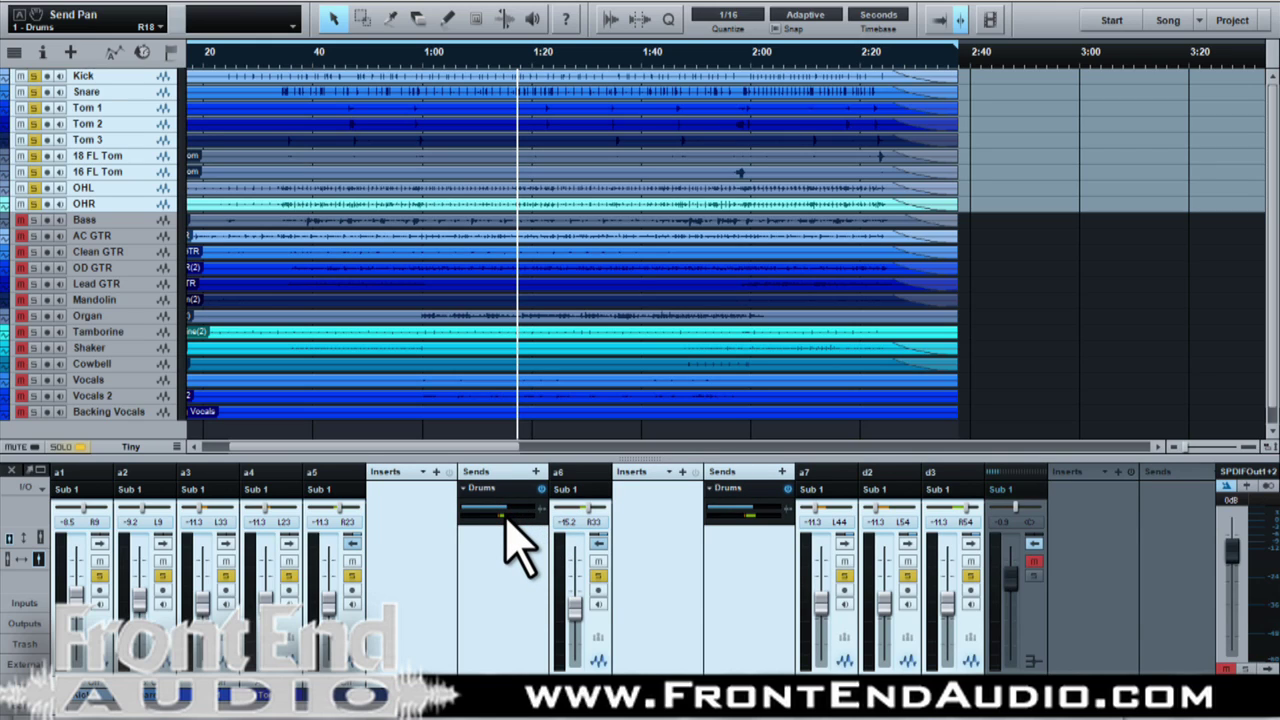
Add Drums sends to channels a4 and a3
{"action": "left_click", "coordinate": [352, 541]}
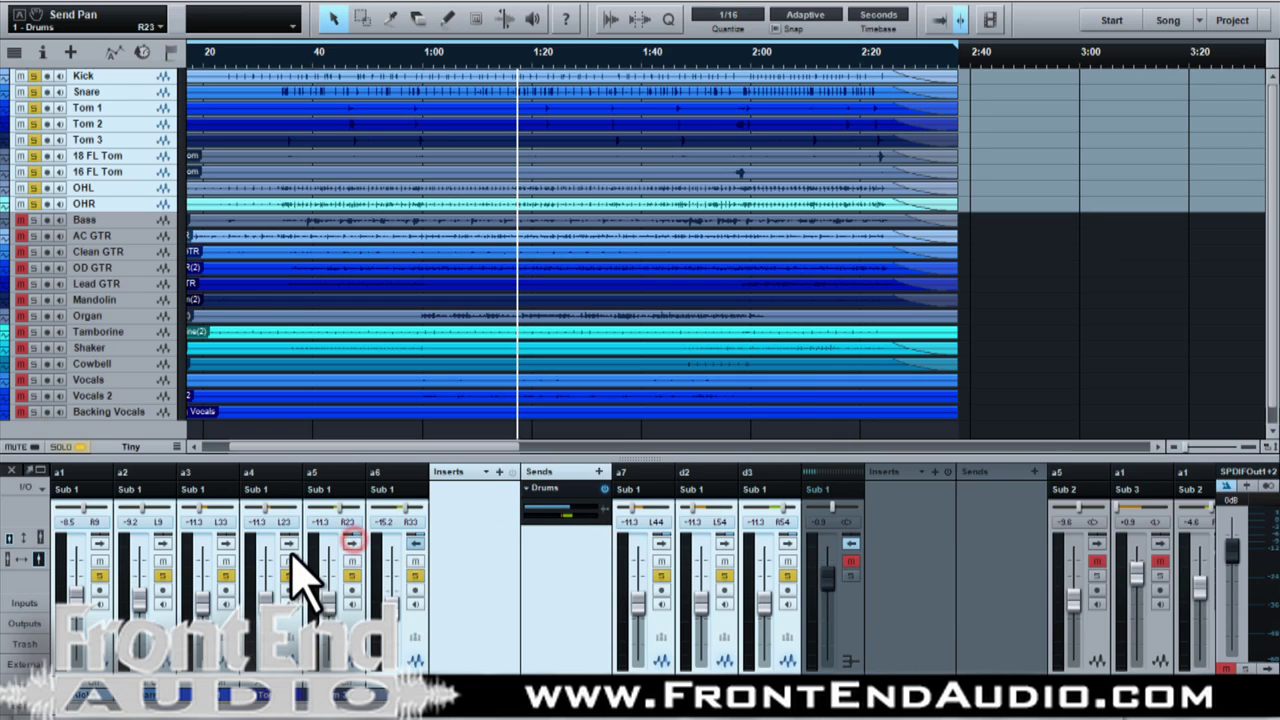
{"action": "left_click", "coordinate": [289, 543]}
{"action": "left_click_drag", "start_coordinate": [734, 491], "coordinate": [455, 508]}
{"action": "left_click", "coordinate": [598, 542]}
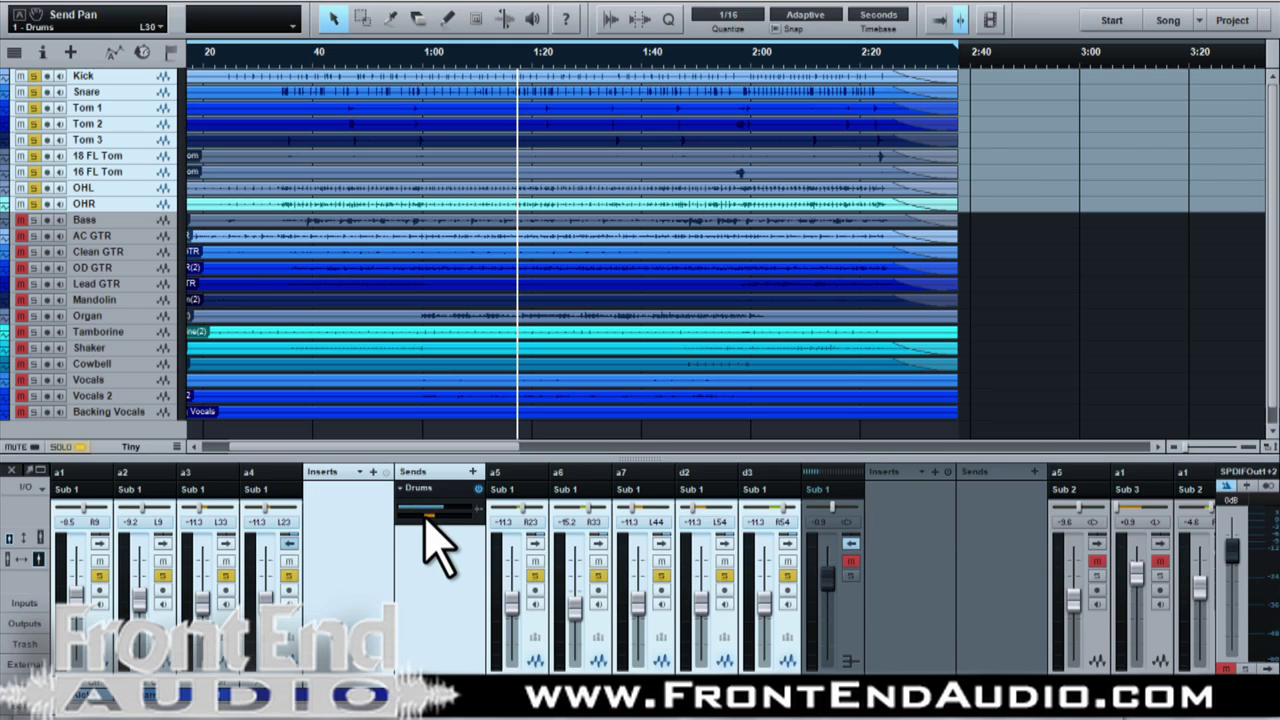
{"action": "left_click", "coordinate": [226, 543]}
{"action": "left_click_drag", "start_coordinate": [606, 503], "coordinate": [355, 512]}
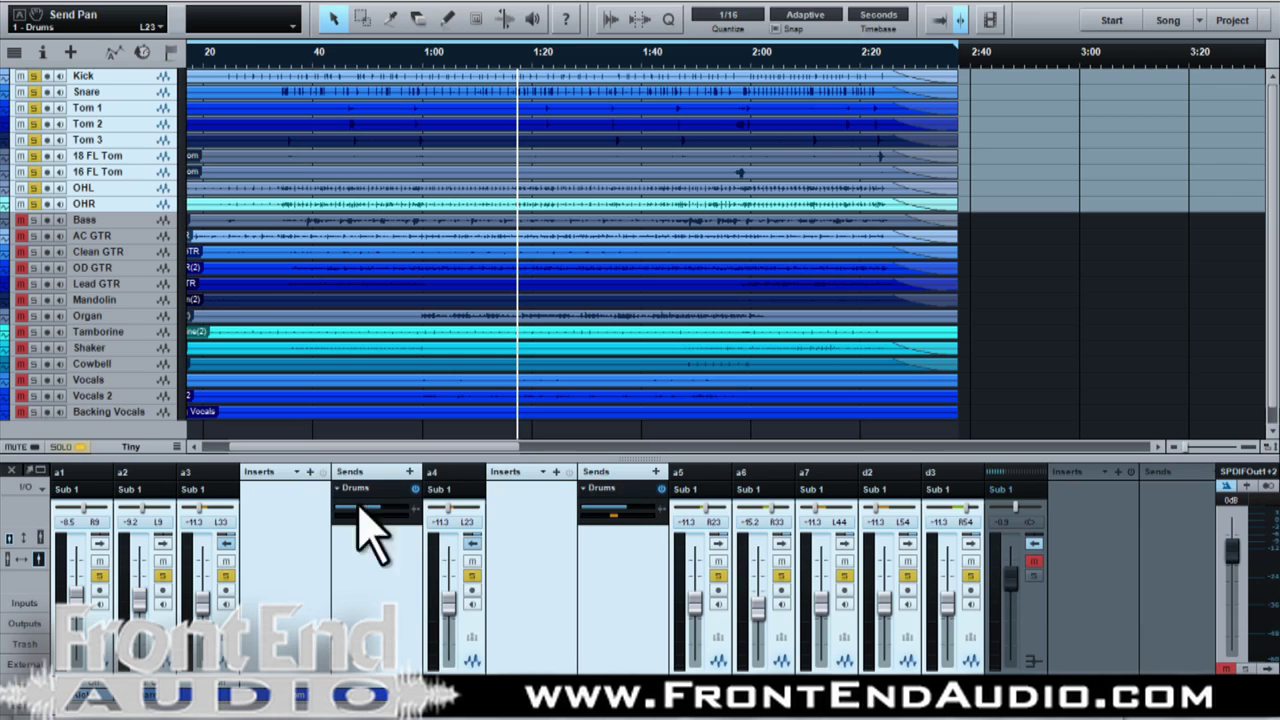
Add Drums sends to channels a2 and a1 (a1 pan R8), then collapse the send panels
{"action": "left_click", "coordinate": [478, 544]}
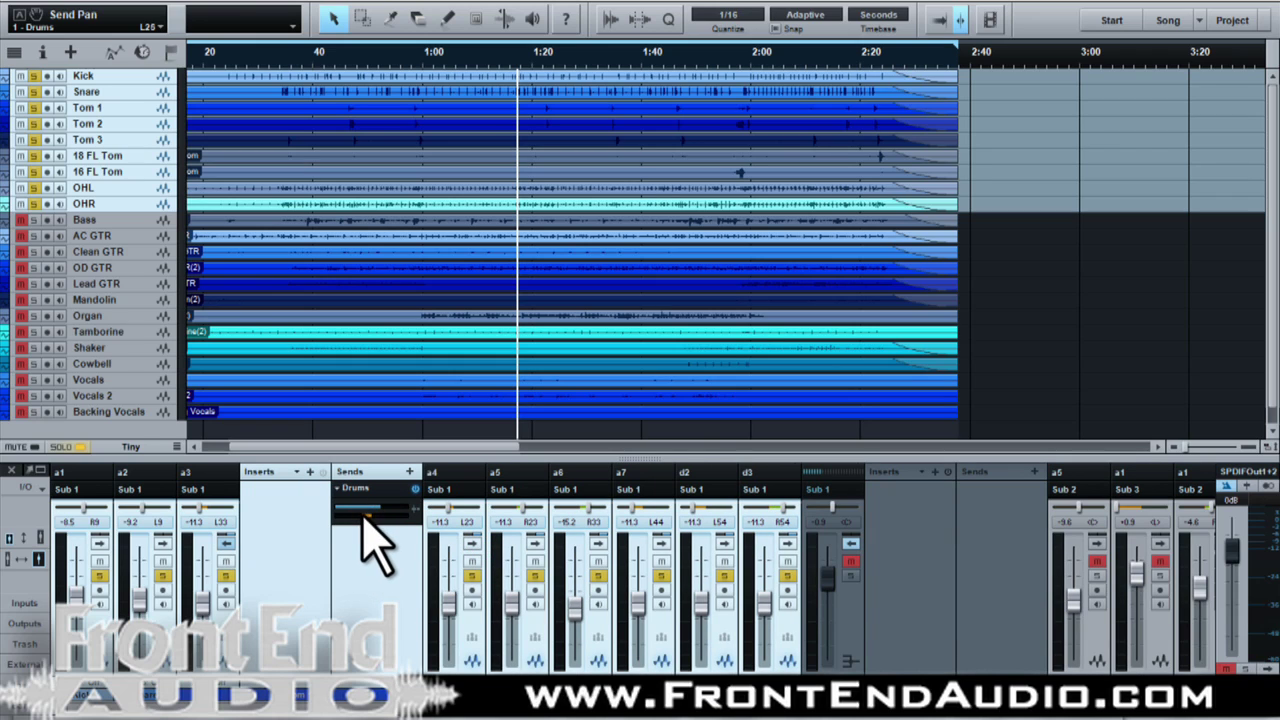
{"action": "left_click", "coordinate": [226, 543]}
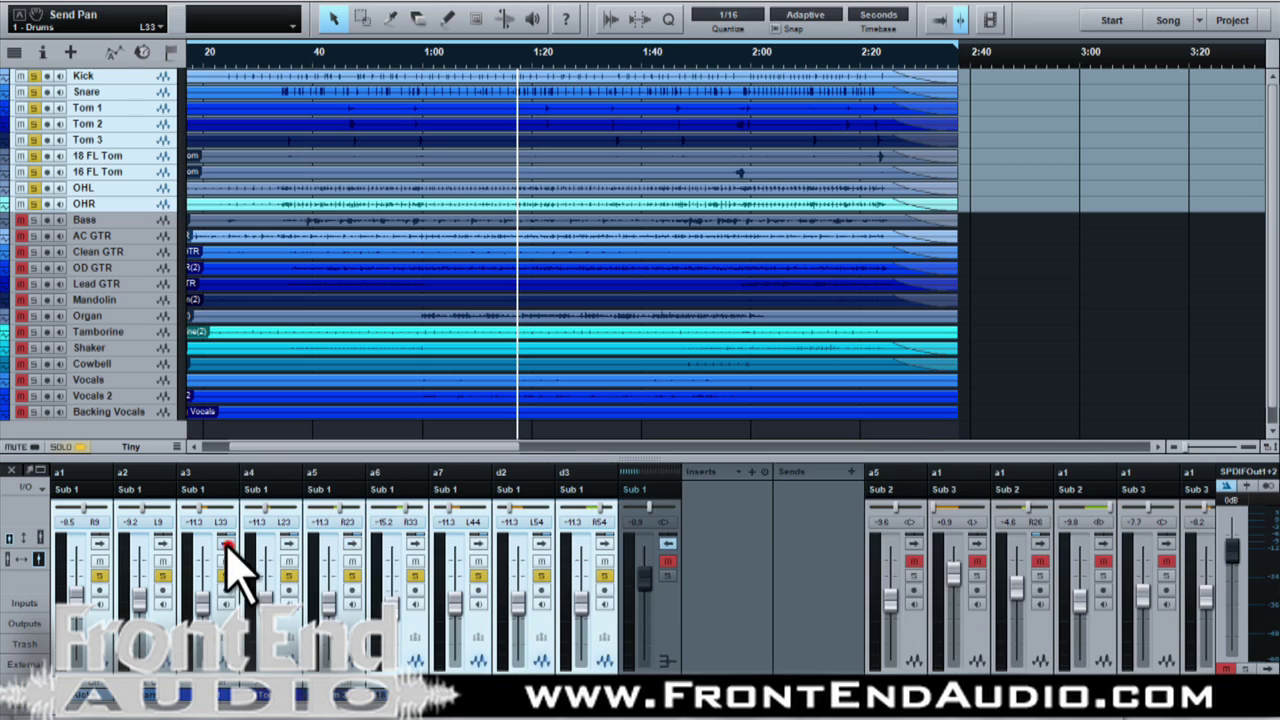
{"action": "left_click", "coordinate": [161, 542]}
{"action": "left_click", "coordinate": [409, 543]}
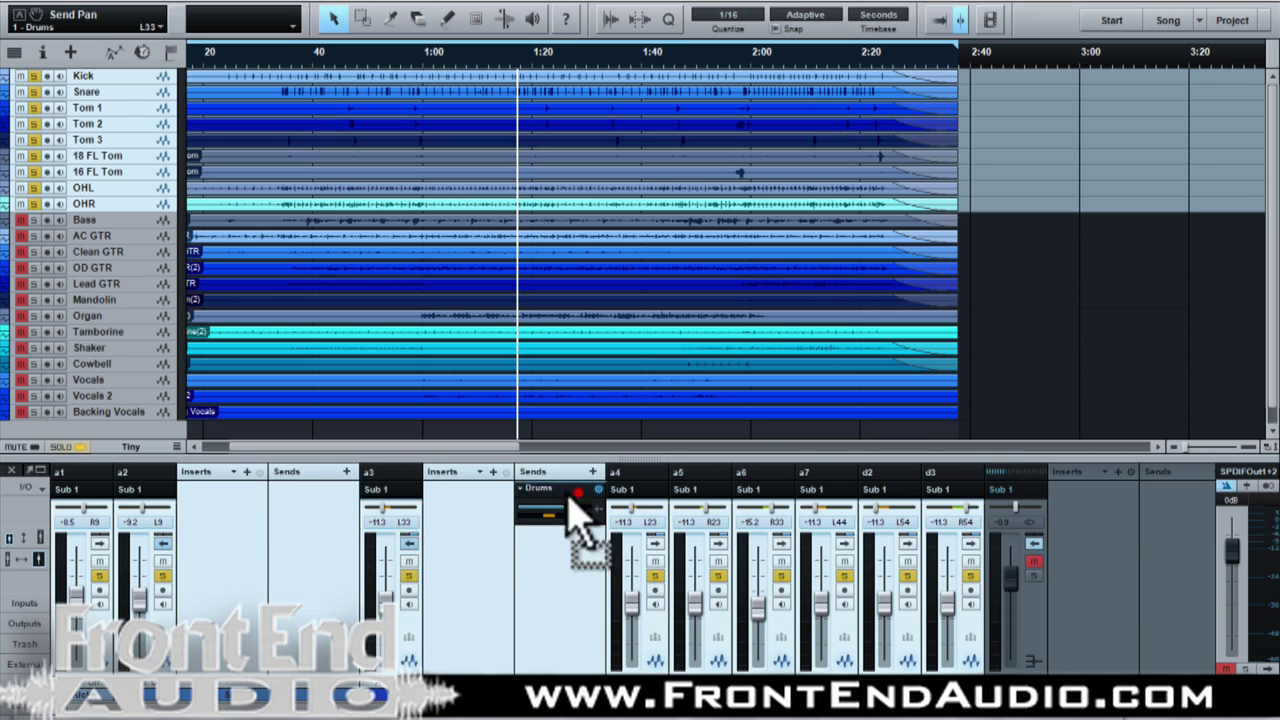
{"action": "left_click_drag", "start_coordinate": [578, 492], "coordinate": [337, 543]}
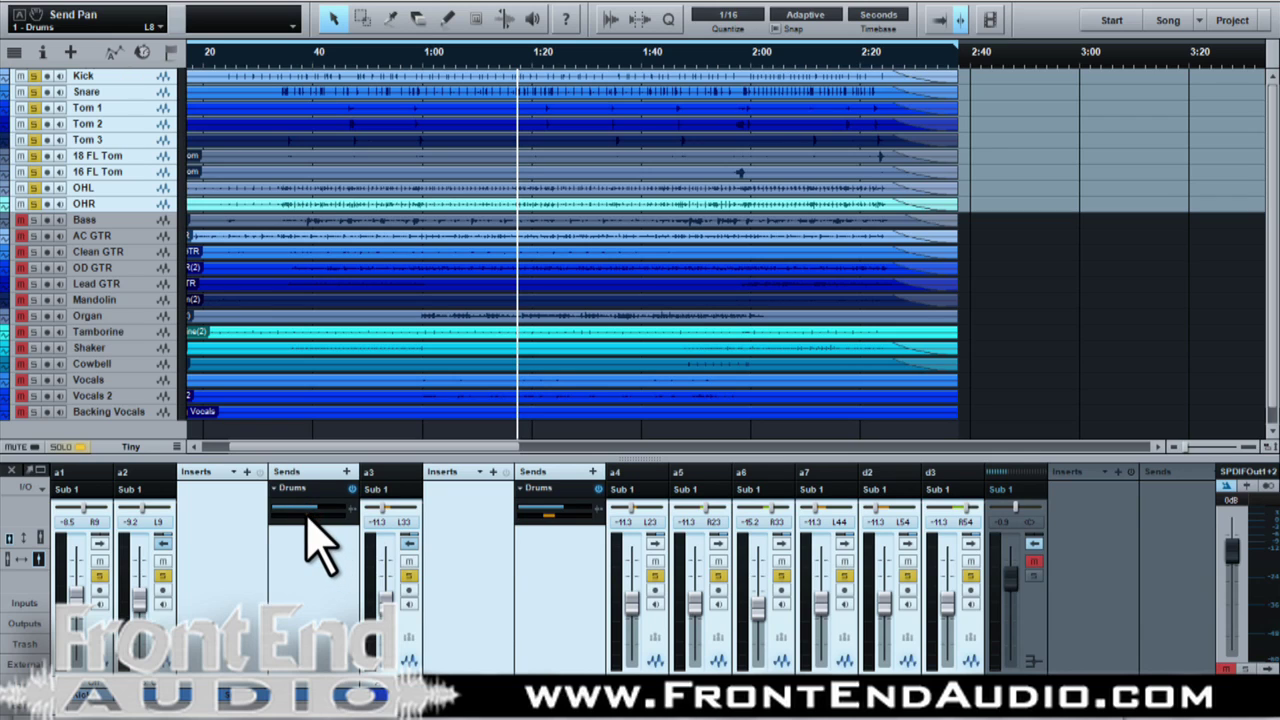
{"action": "left_click", "coordinate": [97, 543]}
{"action": "left_click_drag", "start_coordinate": [472, 490], "coordinate": [277, 537]}
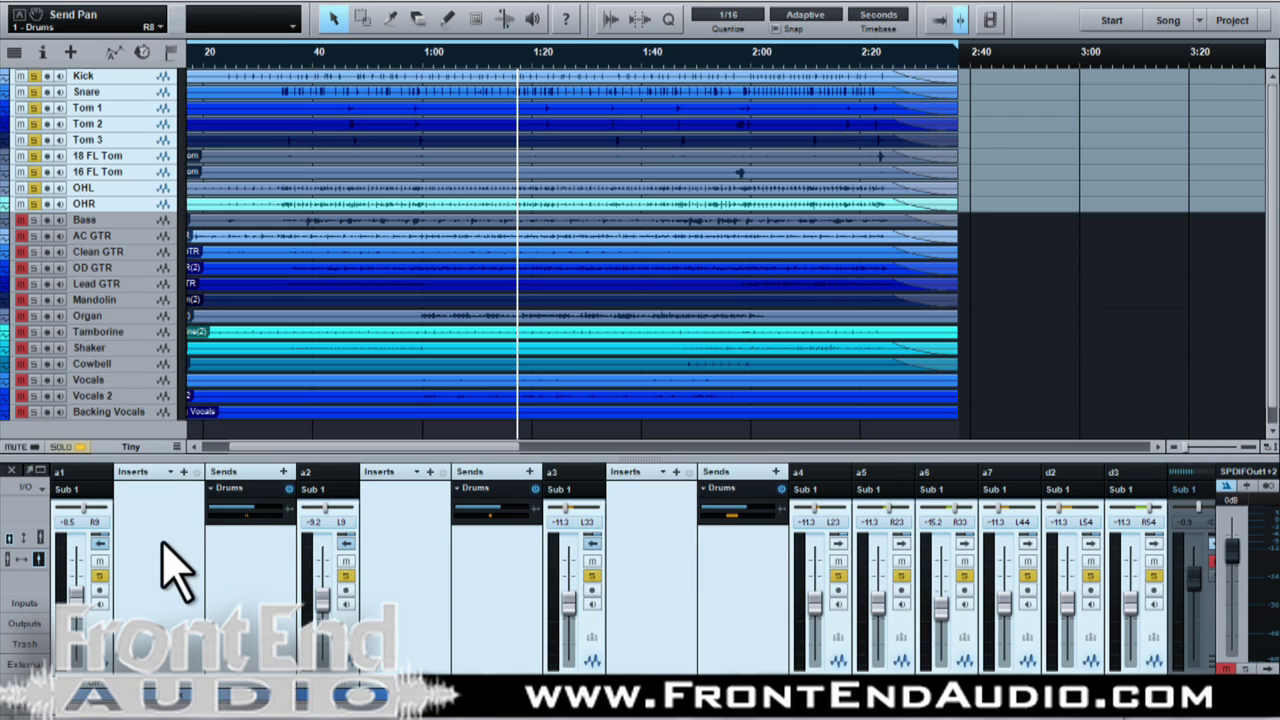
{"action": "left_click", "coordinate": [99, 543]}
{"action": "left_click", "coordinate": [166, 542]}
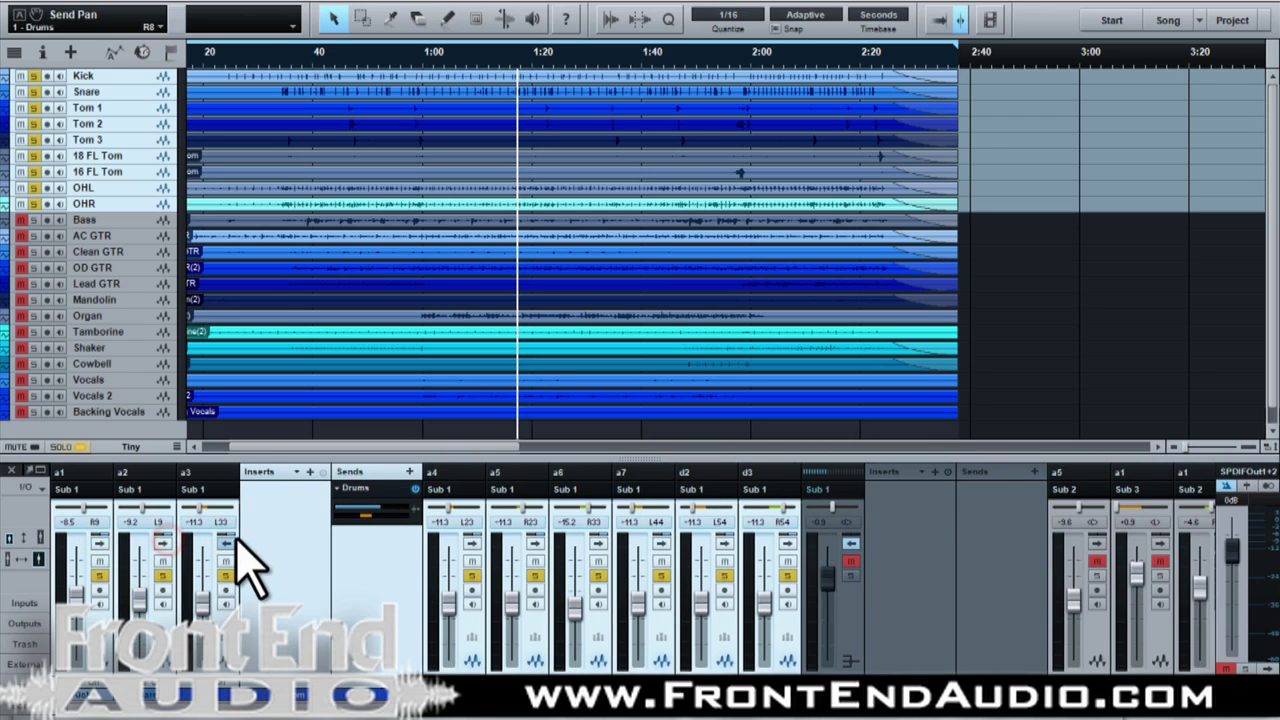
{"action": "left_click", "coordinate": [226, 543]}
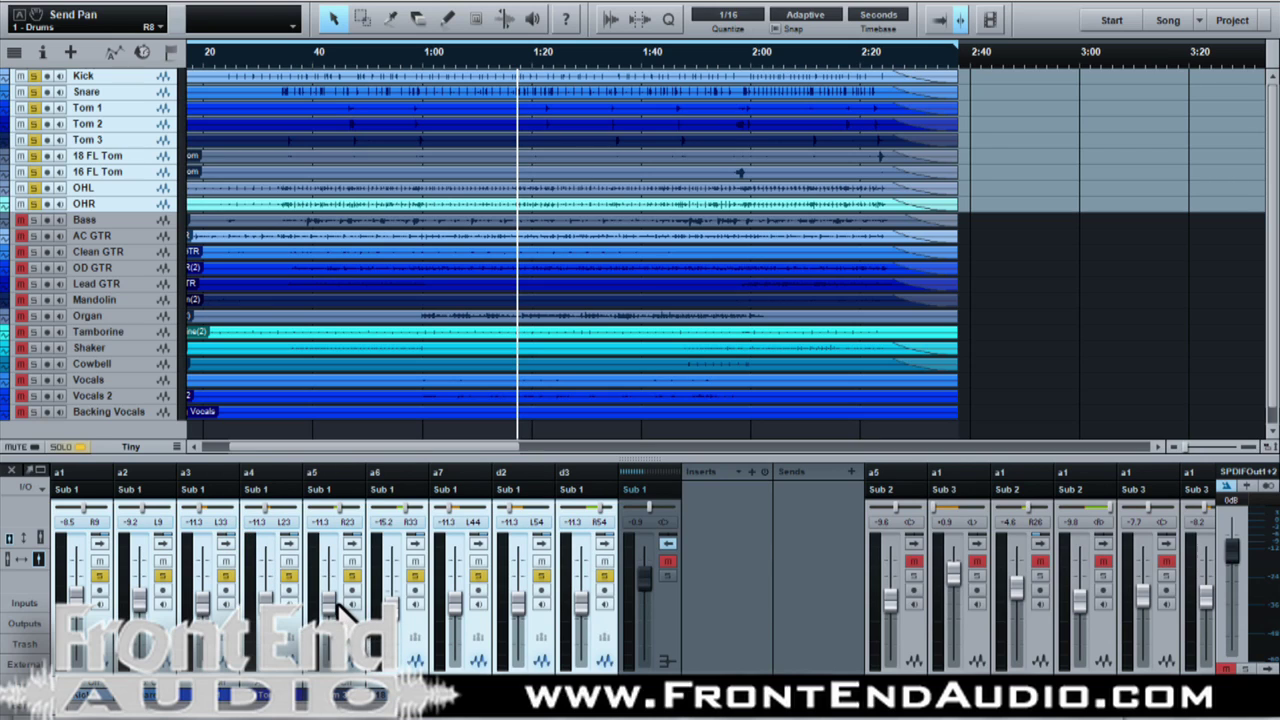
Solo the Sub 1 Drums bus, insert a Compressor, and pull its fader down
{"action": "left_click", "coordinate": [667, 575]}
{"action": "left_click", "coordinate": [751, 474]}
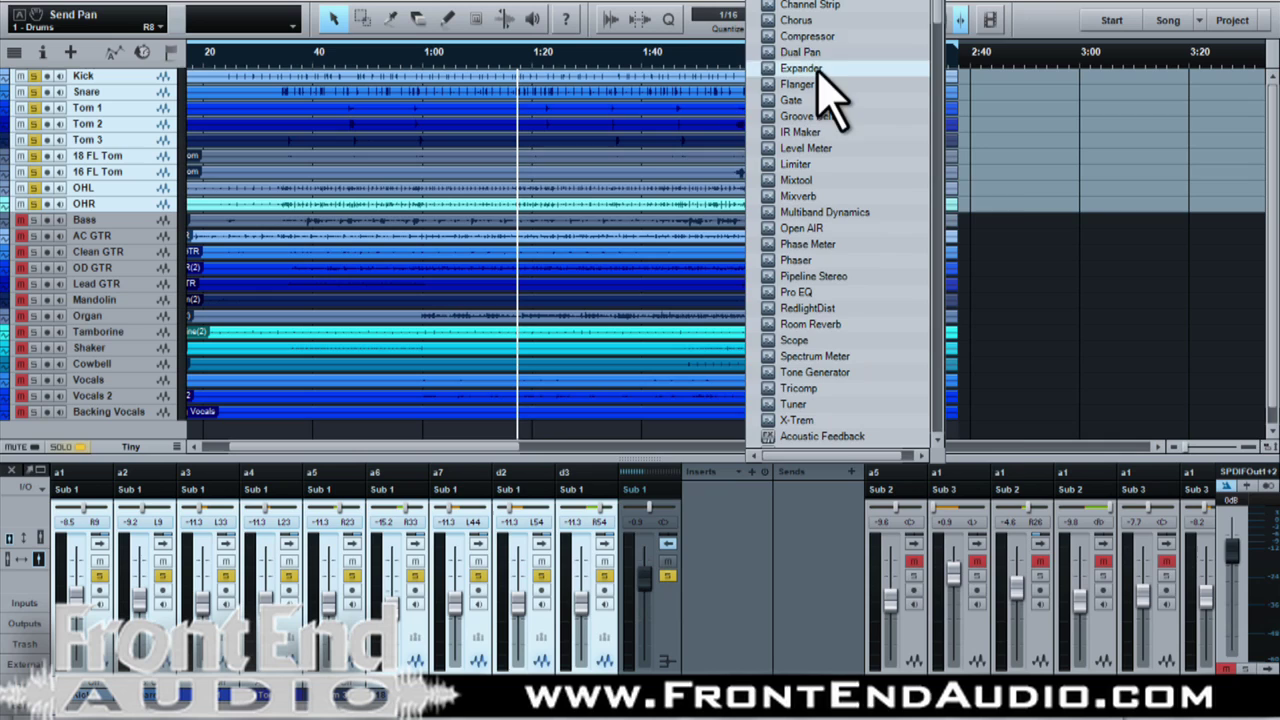
{"action": "left_click", "coordinate": [808, 37]}
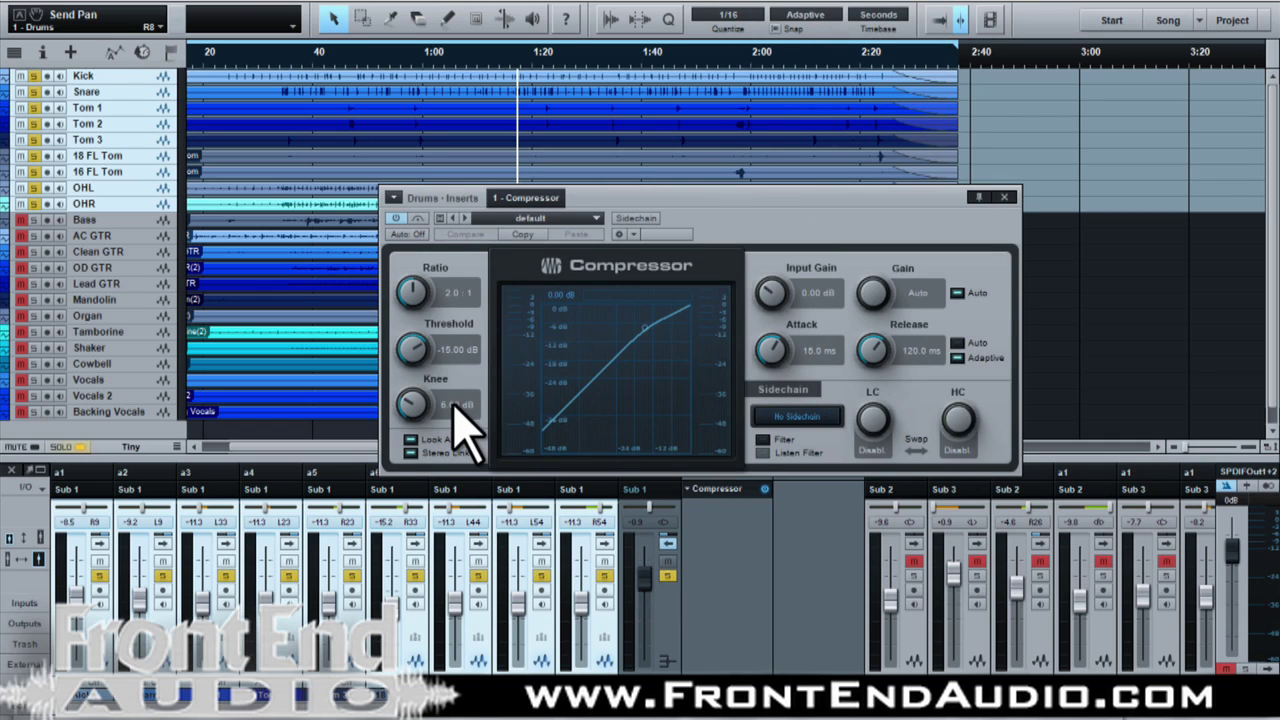
{"action": "left_click_drag", "start_coordinate": [643, 577], "coordinate": [645, 636]}
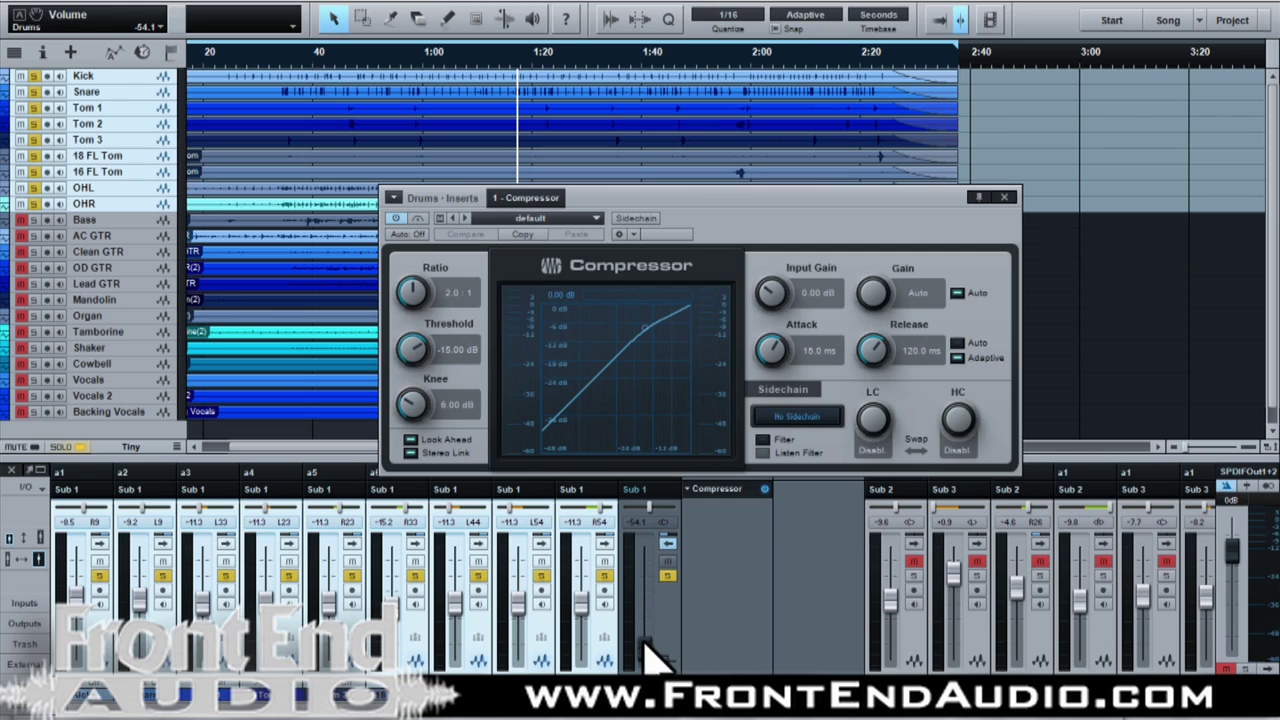
Load the Drums > Drum Bus - Live preset on the Compressor and close its window
{"action": "left_click", "coordinate": [593, 219]}
{"action": "left_click", "coordinate": [549, 250]}
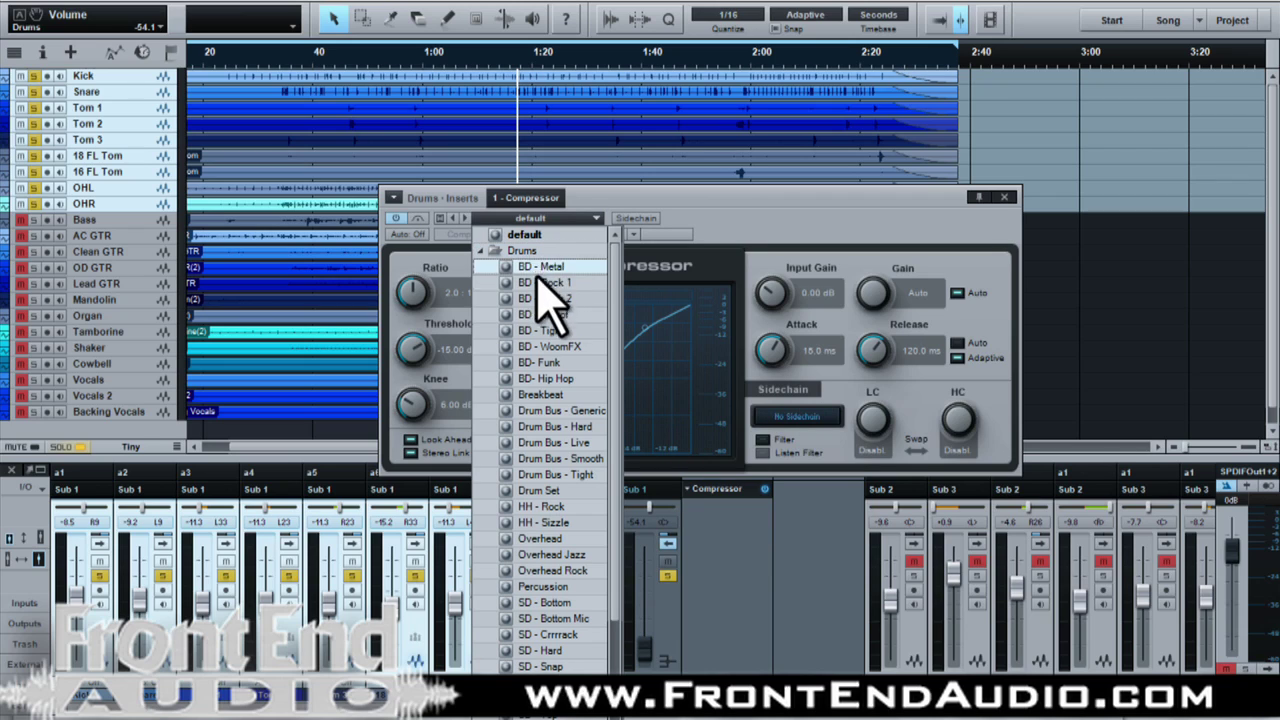
{"action": "left_click", "coordinate": [585, 445]}
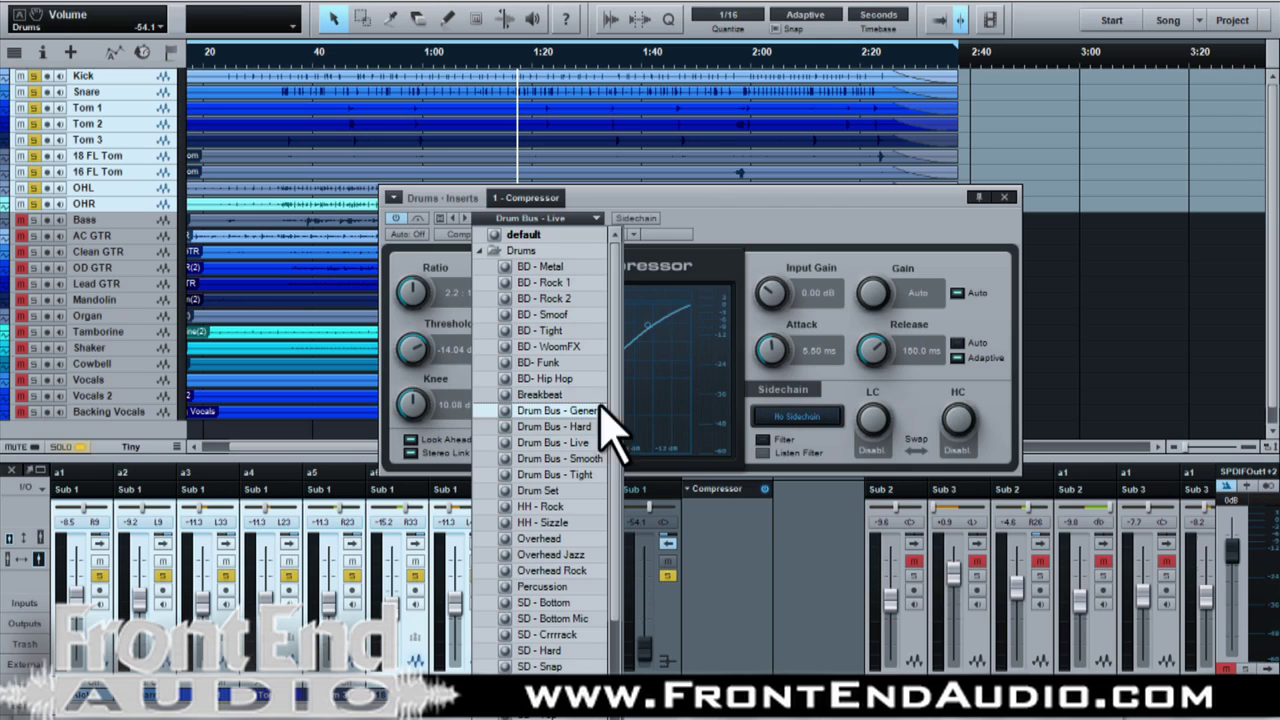
{"action": "left_click", "coordinate": [1007, 197]}
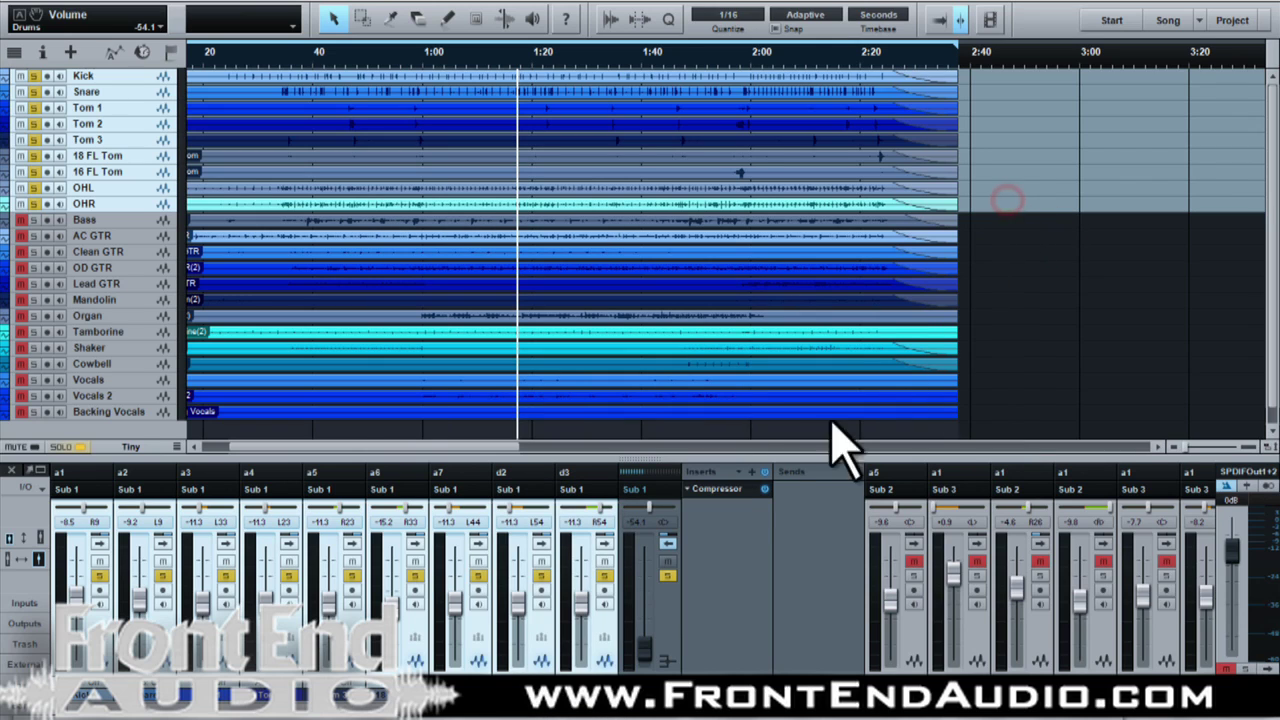
Move the playhead to about 0:40 and raise the Drums bus fader to -12.0 dB
{"action": "left_click", "coordinate": [286, 52]}
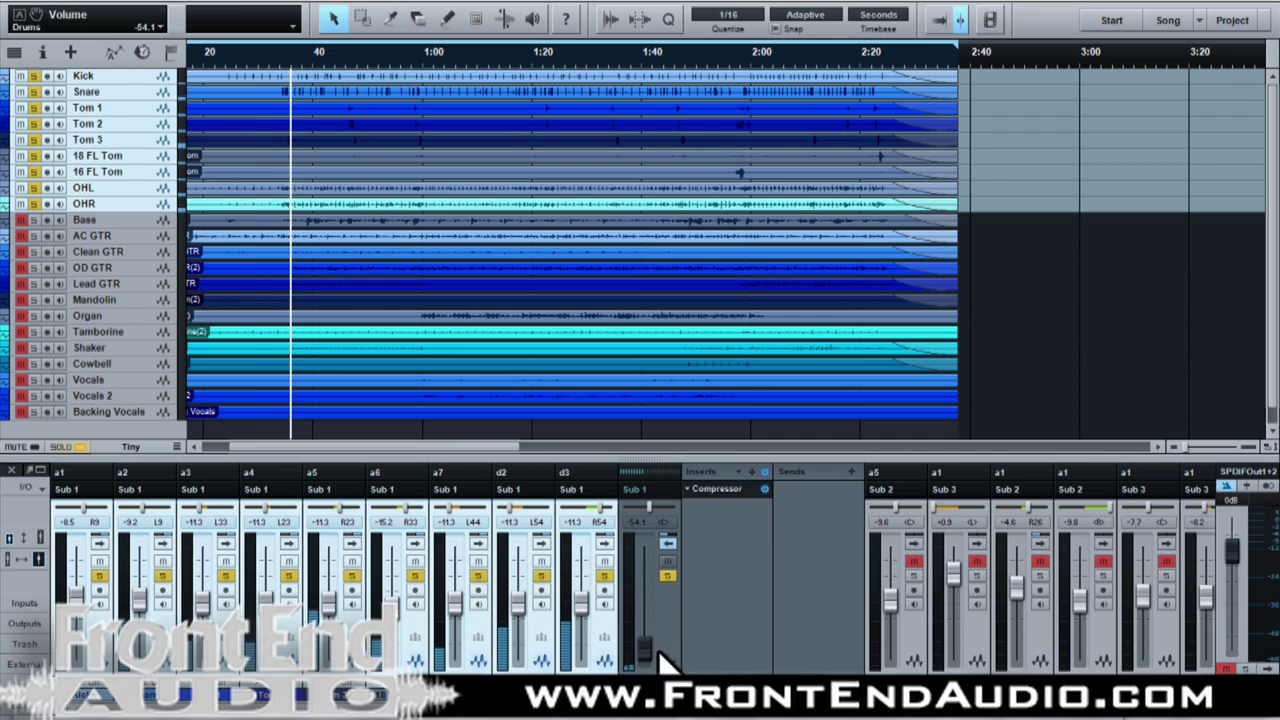
{"action": "left_click_drag", "start_coordinate": [645, 648], "coordinate": [648, 607]}
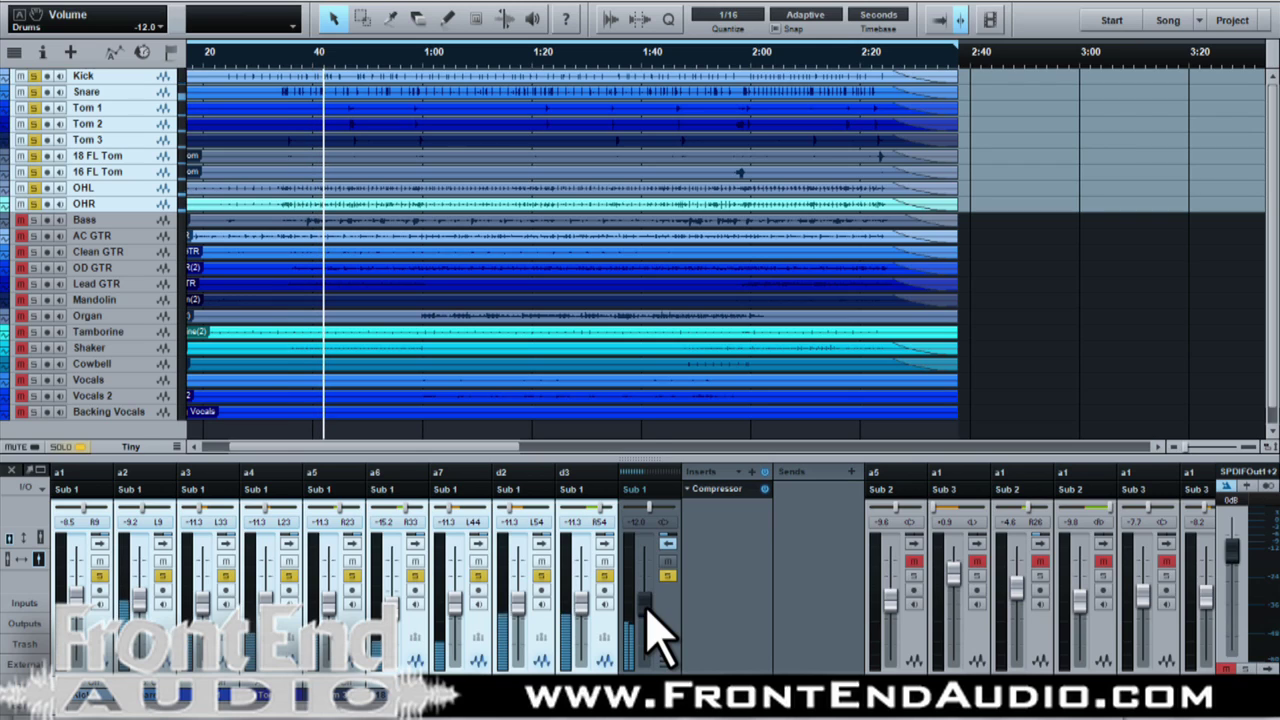